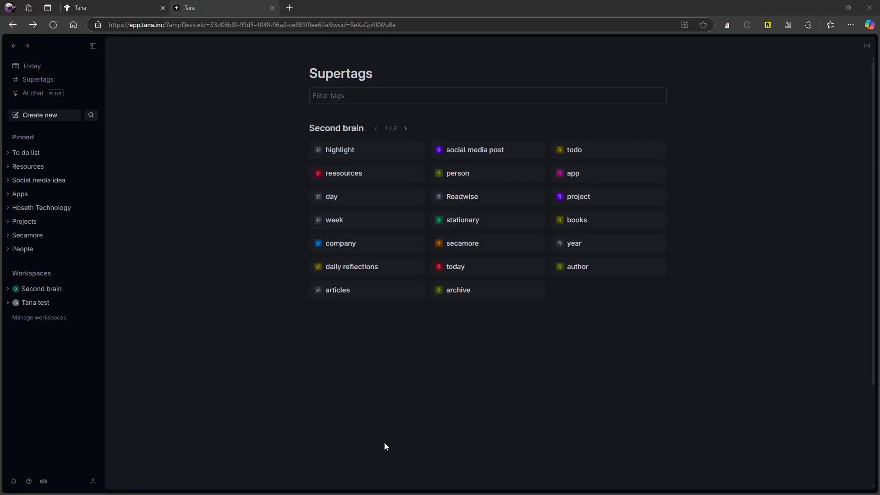
Bring up Tana's pricing page and switch the prices to yearly billing.
{"action": "left_click", "coordinate": [104, 4]}
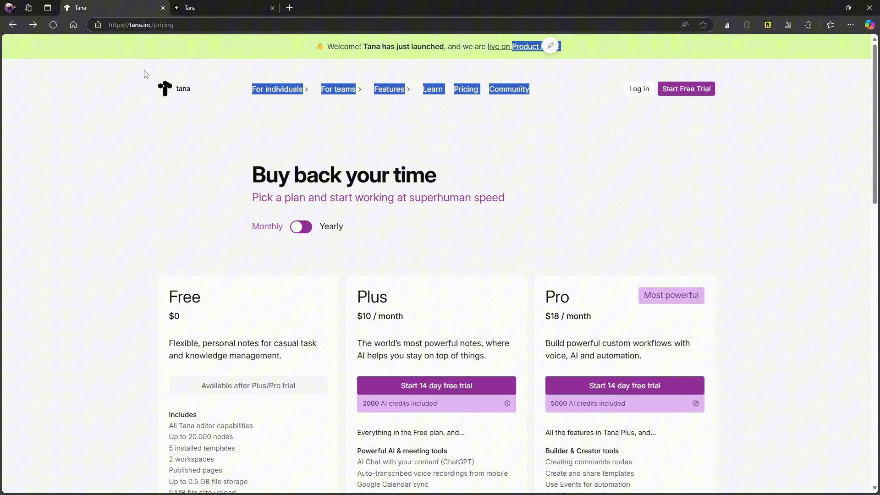
{"action": "scroll", "coordinate": [352, 174], "scroll_direction": "down", "scroll_amount": 3}
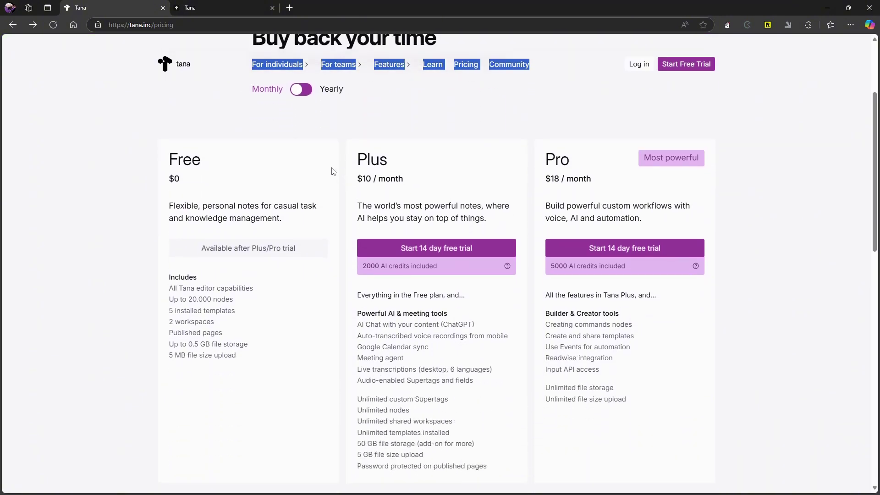
{"action": "left_click", "coordinate": [301, 89]}
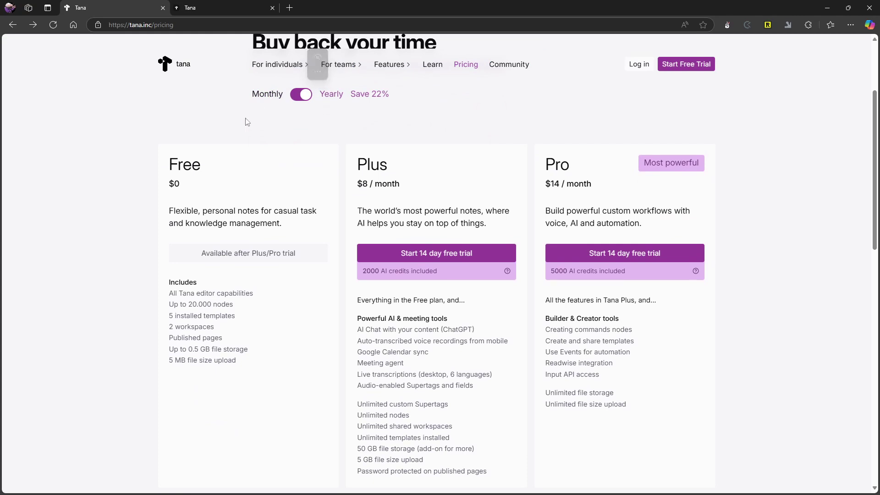
{"action": "scroll", "coordinate": [481, 142], "scroll_direction": "down", "scroll_amount": 1}
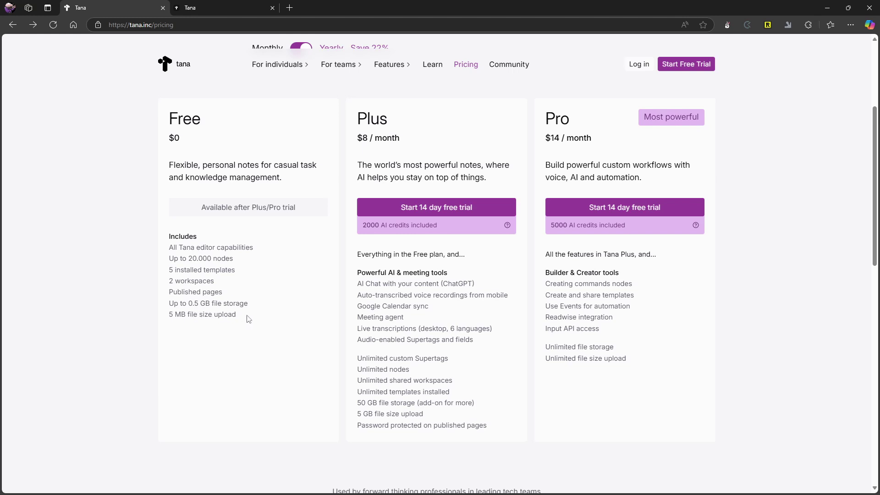
Check the monthly prices, then return to yearly billing with Plus at $8 and Pro at $14.
{"action": "scroll", "coordinate": [228, 255], "scroll_direction": "down", "scroll_amount": 1}
{"action": "scroll", "coordinate": [241, 163], "scroll_direction": "up", "scroll_amount": 1}
{"action": "scroll", "coordinate": [373, 154], "scroll_direction": "up", "scroll_amount": 1}
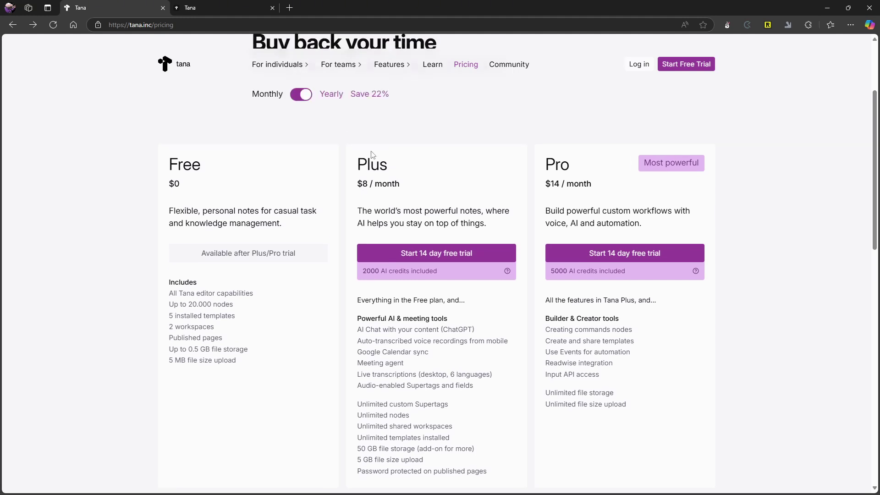
{"action": "left_click", "coordinate": [302, 98]}
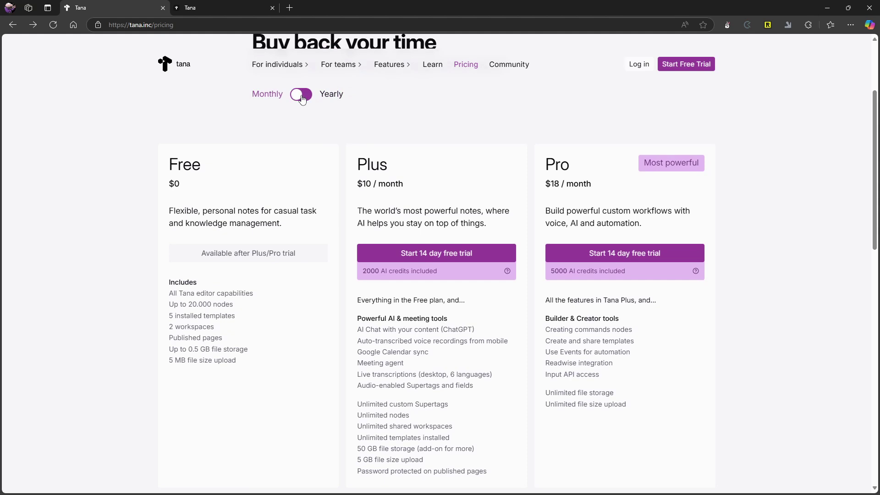
{"action": "left_click", "coordinate": [302, 98]}
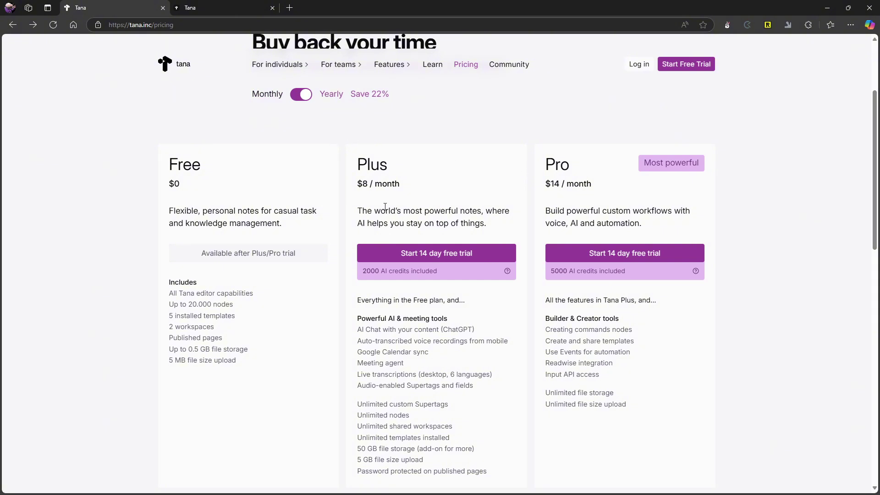
{"action": "scroll", "coordinate": [382, 206], "scroll_direction": "down", "scroll_amount": 1}
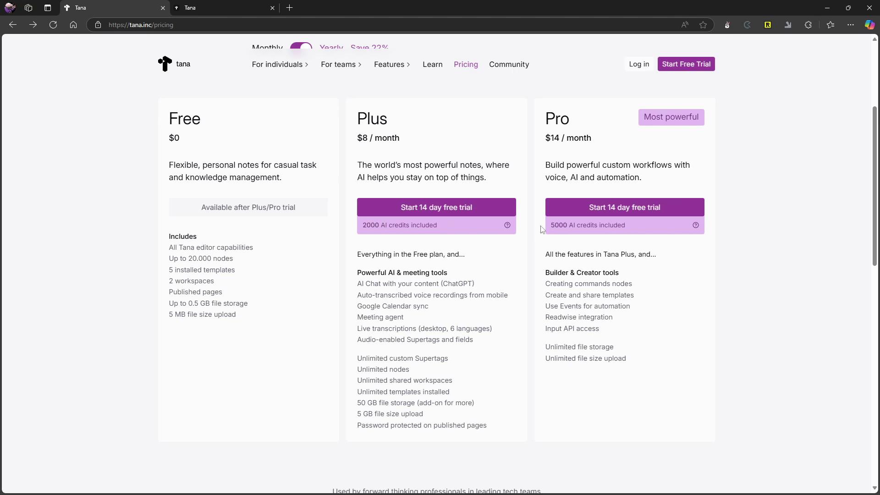
Expand the AI credits details on the Plus and Pro plan cards.
{"action": "left_click", "coordinate": [478, 229]}
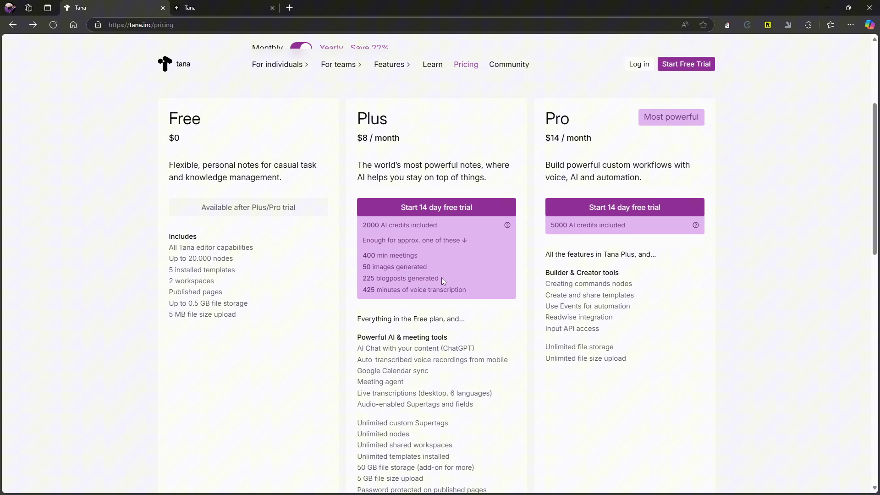
{"action": "left_click", "coordinate": [635, 229]}
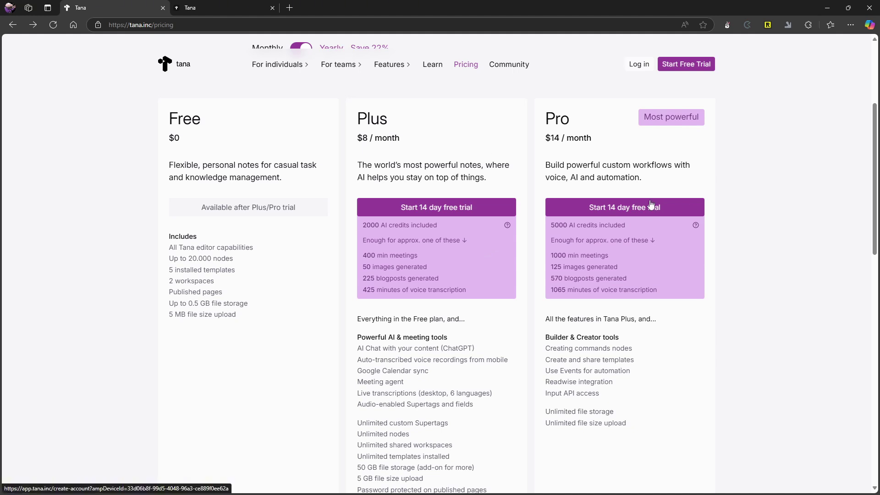
{"action": "scroll", "coordinate": [640, 204], "scroll_direction": "down", "scroll_amount": 1}
{"action": "scroll", "coordinate": [596, 197], "scroll_direction": "up", "scroll_amount": 1}
Return to the Tana app tab showing the Second brain Supertags page.
{"action": "mouse_move", "coordinate": [277, 64]}
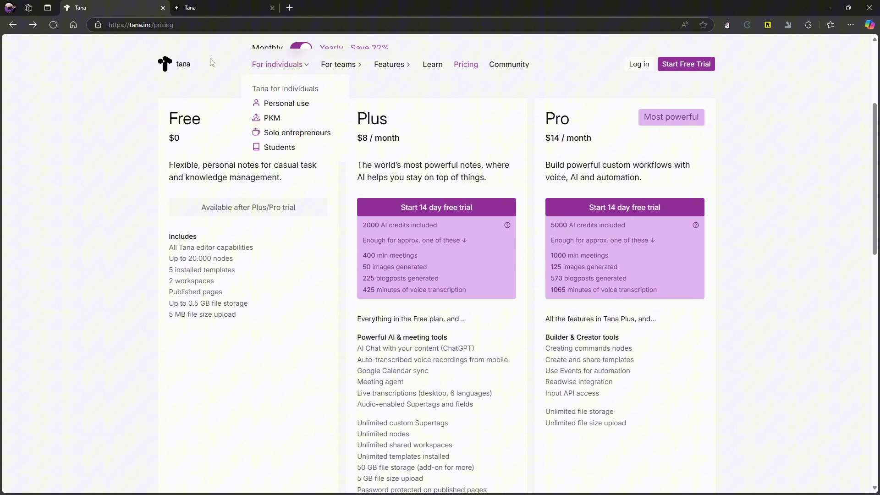
{"action": "scroll", "coordinate": [592, 156], "scroll_direction": "up", "scroll_amount": 1}
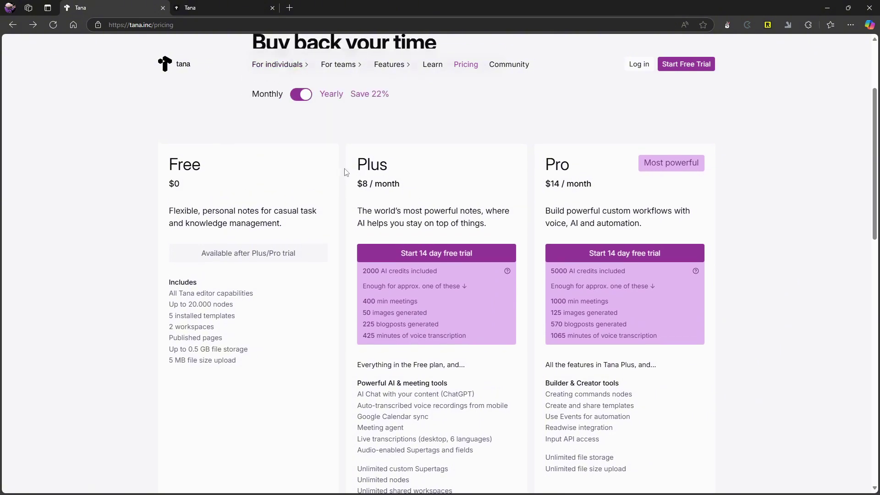
{"action": "scroll", "coordinate": [378, 169], "scroll_direction": "down", "scroll_amount": 1}
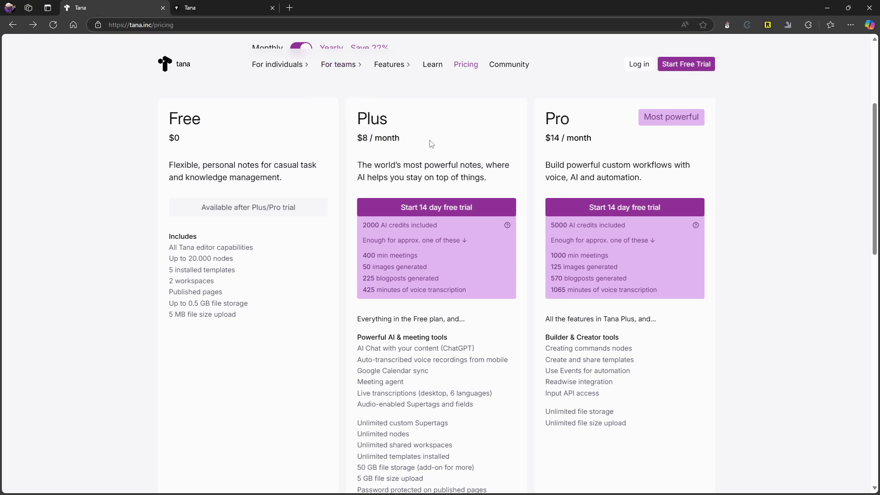
{"action": "scroll", "coordinate": [438, 133], "scroll_direction": "down", "scroll_amount": 1}
{"action": "scroll", "coordinate": [444, 121], "scroll_direction": "up", "scroll_amount": 1}
{"action": "left_click", "coordinate": [220, 8]}
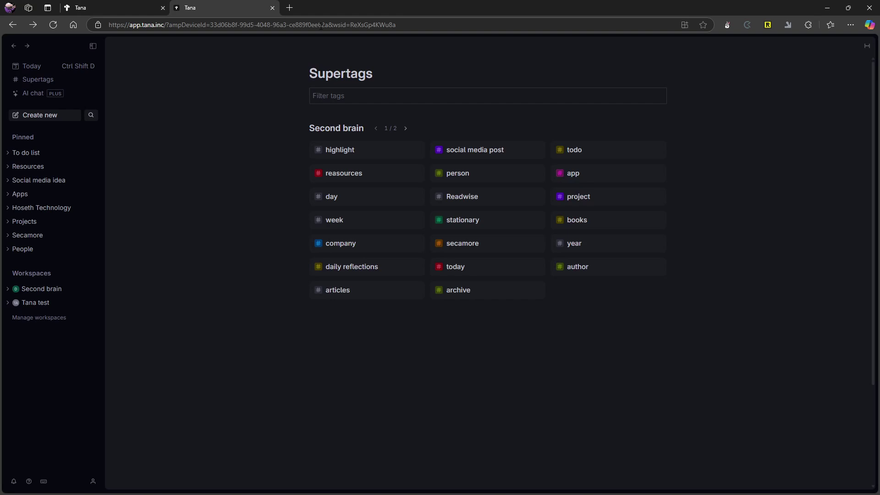
Open the Mon, 3 Feb daily note and bring up the slash insert menu.
{"action": "left_click", "coordinate": [23, 66]}
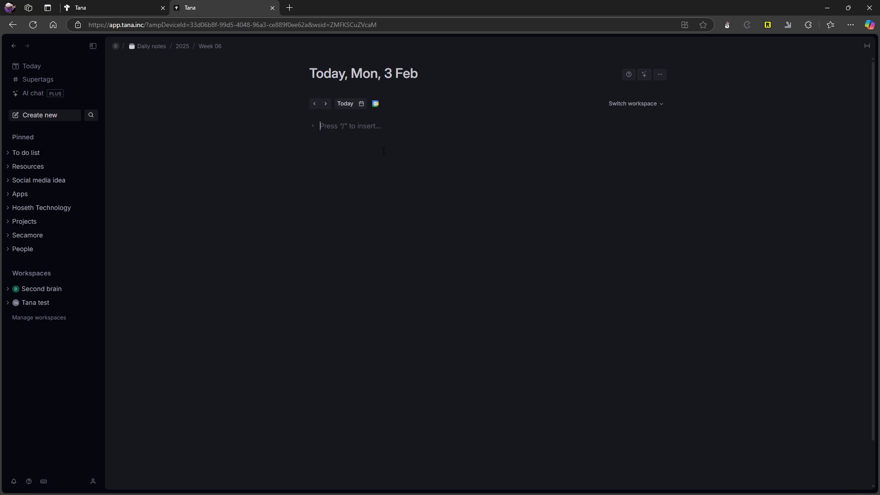
{"action": "key", "text": "slash"}
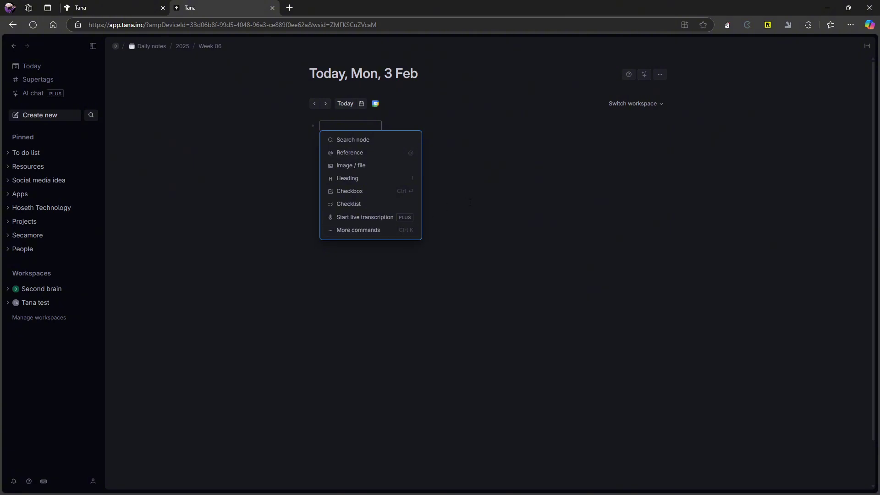
{"action": "key", "text": "ctrl+k"}
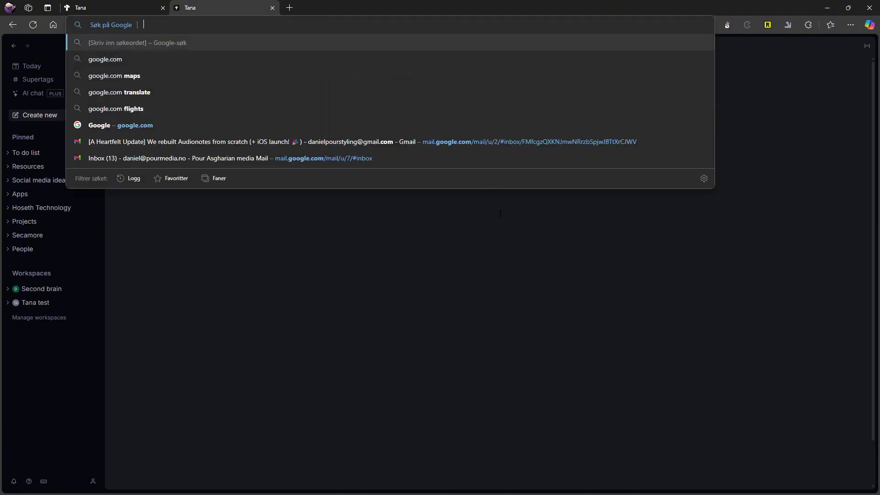
{"action": "left_click", "coordinate": [405, 145]}
{"action": "type", "text": "/"}
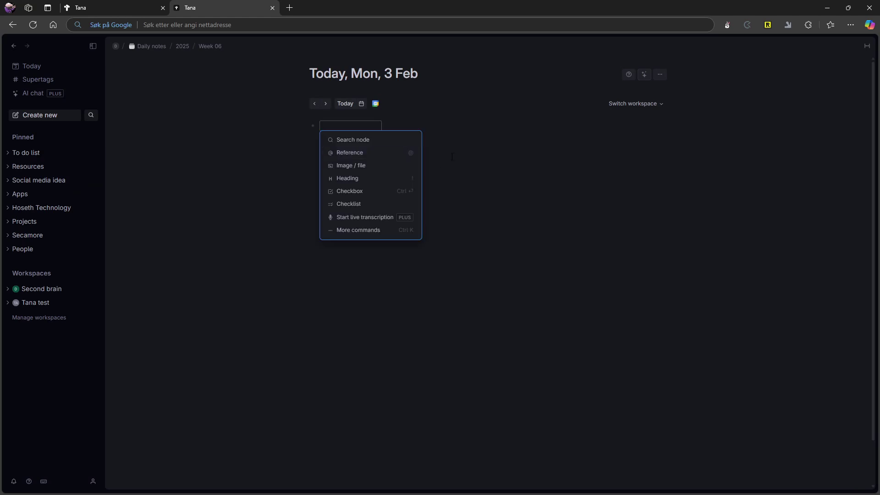
{"action": "left_click", "coordinate": [389, 228]}
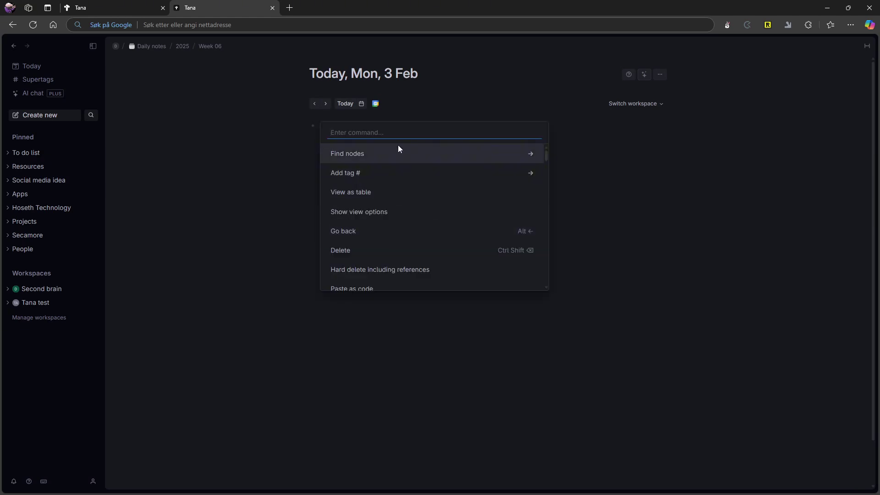
{"action": "scroll", "coordinate": [437, 189], "scroll_direction": "down", "scroll_amount": 3}
{"action": "scroll", "coordinate": [439, 186], "scroll_direction": "down", "scroll_amount": 10}
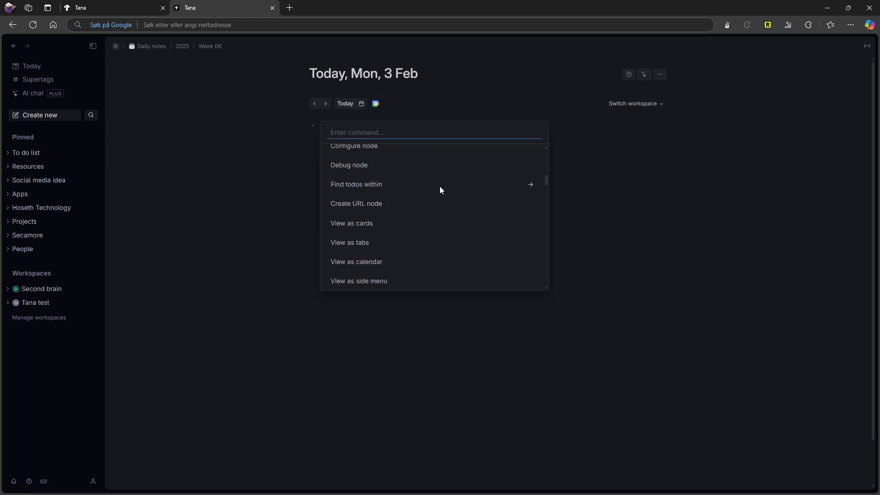
{"action": "scroll", "coordinate": [410, 229], "scroll_direction": "down", "scroll_amount": 2}
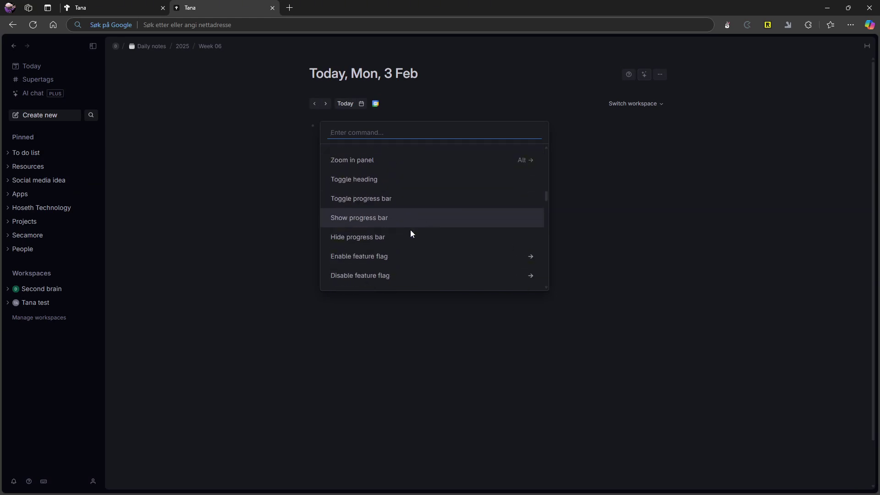
{"action": "scroll", "coordinate": [383, 196], "scroll_direction": "up", "scroll_amount": 4}
{"action": "scroll", "coordinate": [427, 183], "scroll_direction": "up", "scroll_amount": 2}
{"action": "scroll", "coordinate": [410, 172], "scroll_direction": "up", "scroll_amount": 8}
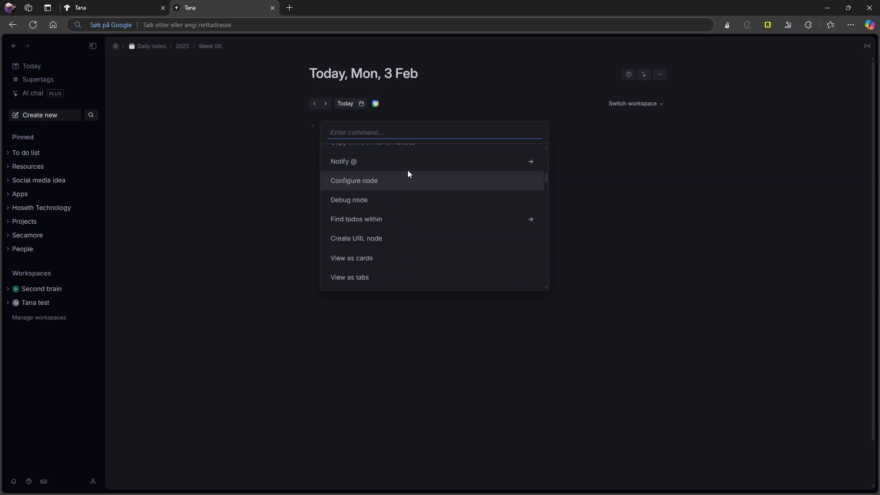
{"action": "key", "text": "Escape"}
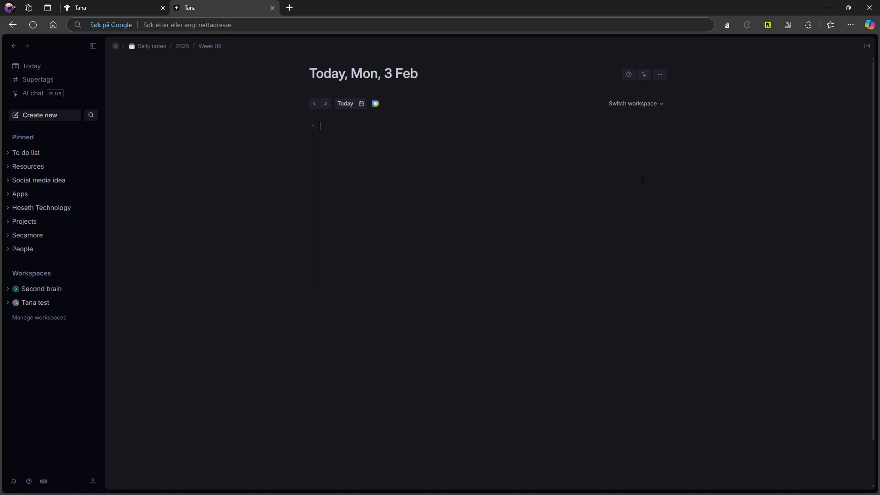
{"action": "type", "text": "/"}
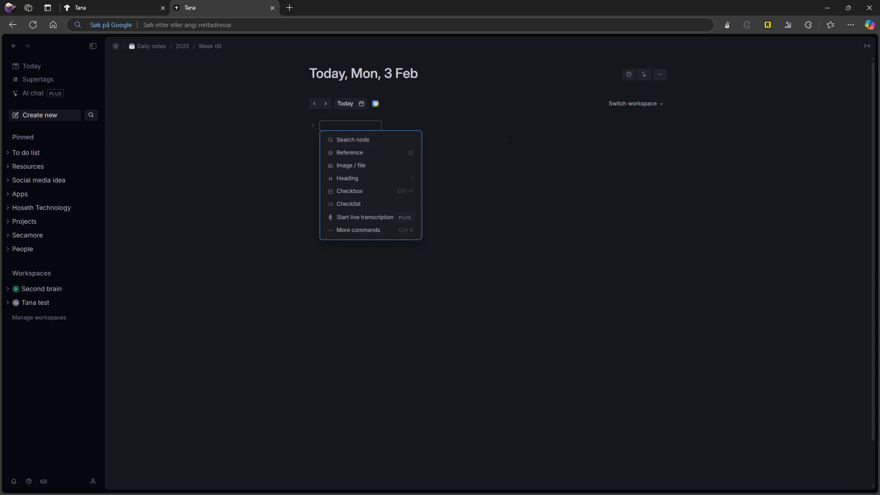
Close the slash menu, leaving one blank node in the Mon, 3 Feb note.
{"action": "key", "text": "Escape"}
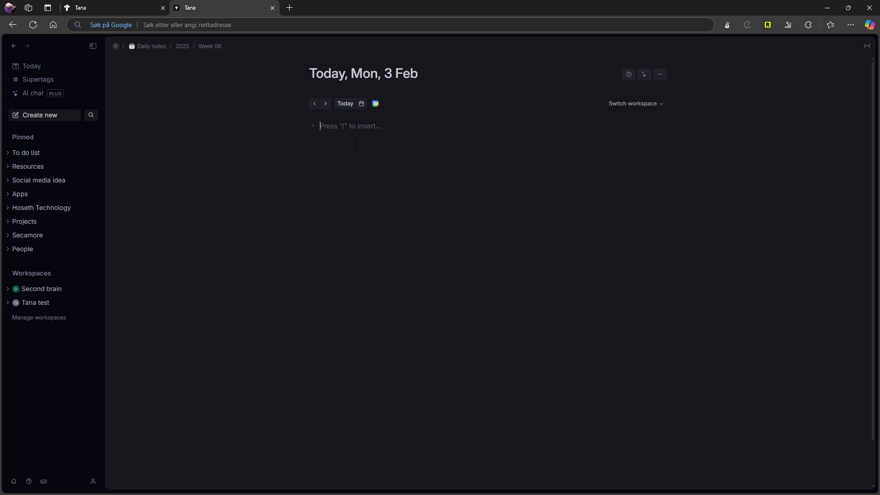
Add bullets 'Take out the trash', 'Tana video' and 'Note about meeting with person'.
{"action": "type", "text": "Take out the r"}
{"action": "type", "text": "rash"}
{"action": "key", "text": "Return"}
{"action": "left_click", "coordinate": [355, 144]}
{"action": "type", "text": "Tana video"}
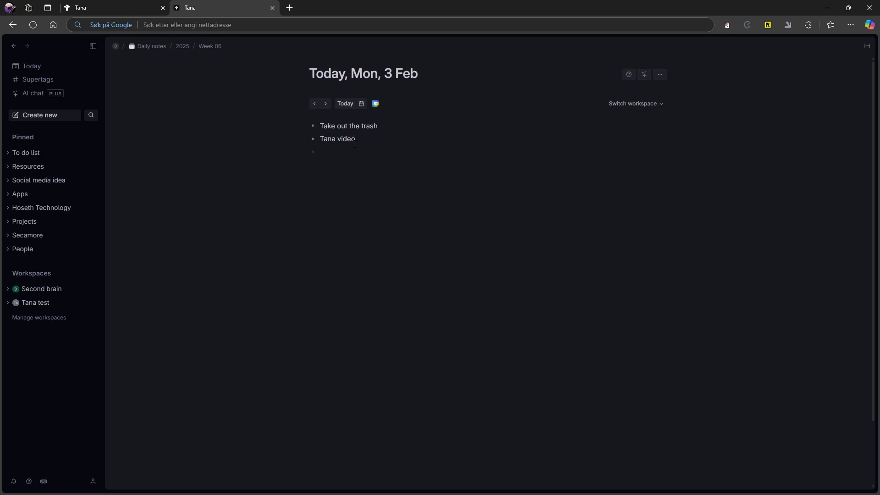
{"action": "key", "text": "Return"}
{"action": "type", "text": "Test 4"}
{"action": "key", "text": "BackSpace"}
{"action": "key", "text": "BackSpace"}
{"action": "key", "text": "BackSpace"}
{"action": "key", "text": "BackSpace"}
{"action": "key", "text": "BackSpace"}
{"action": "type", "text": "Note about"}
{"action": "type", "text": " meeting "}
{"action": "type", "text": "with perso"}
{"action": "type", "text": "n"}
Tag 'Take out the trash' with #todo and open the todo supertag page.
{"action": "type", "text": "#"}
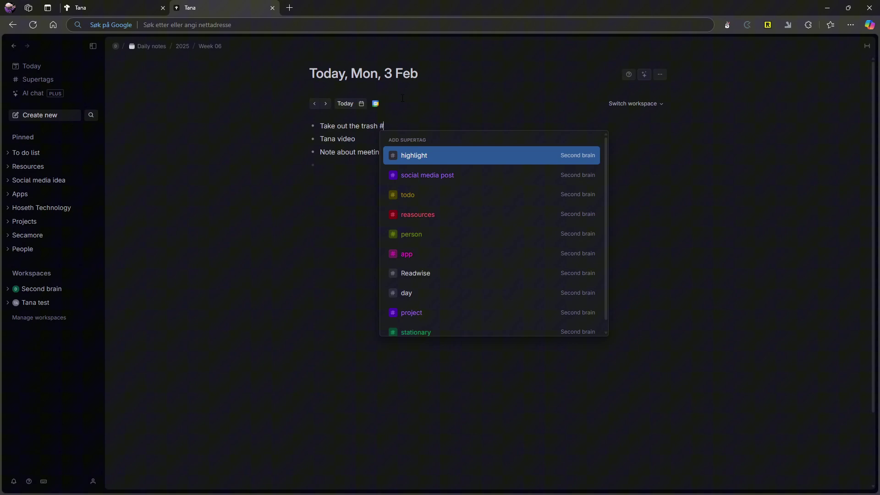
{"action": "left_click", "coordinate": [416, 194]}
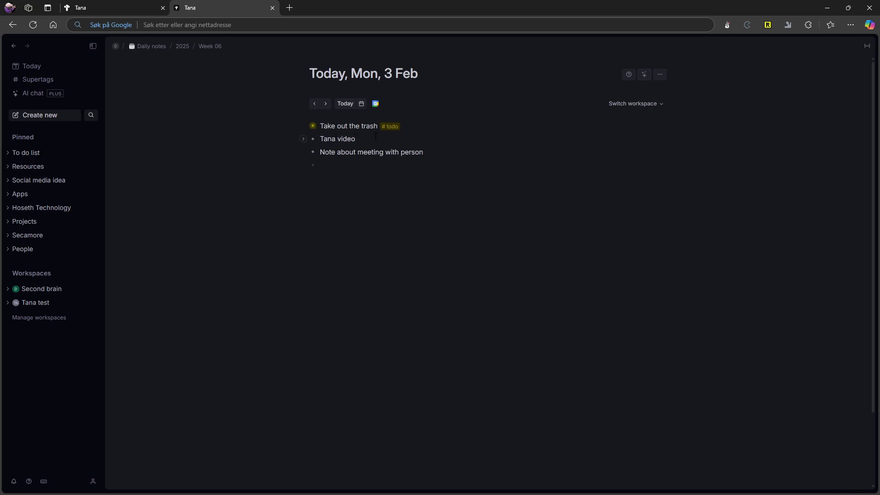
{"action": "left_click", "coordinate": [390, 127]}
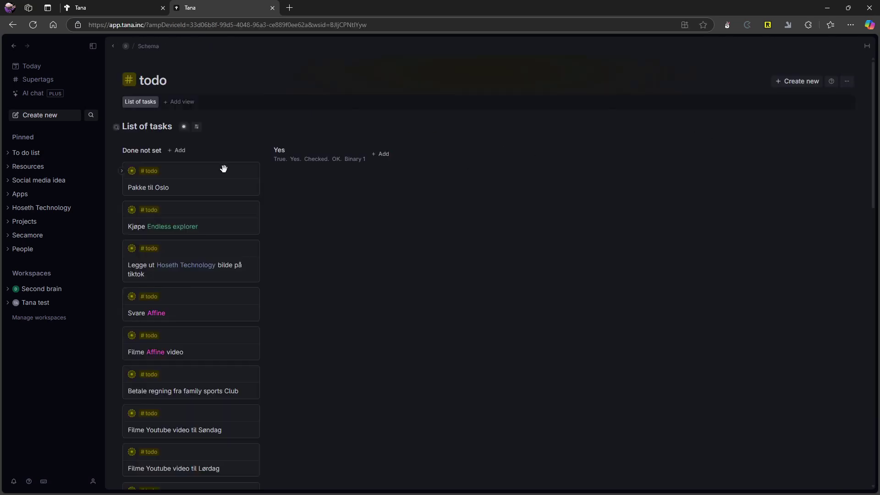
Scroll through the todo List of tasks, then go back to the Mon, 3 Feb note.
{"action": "scroll", "coordinate": [218, 206], "scroll_direction": "down", "scroll_amount": 1}
{"action": "scroll", "coordinate": [147, 171], "scroll_direction": "up", "scroll_amount": 1}
{"action": "scroll", "coordinate": [199, 174], "scroll_direction": "down", "scroll_amount": 2}
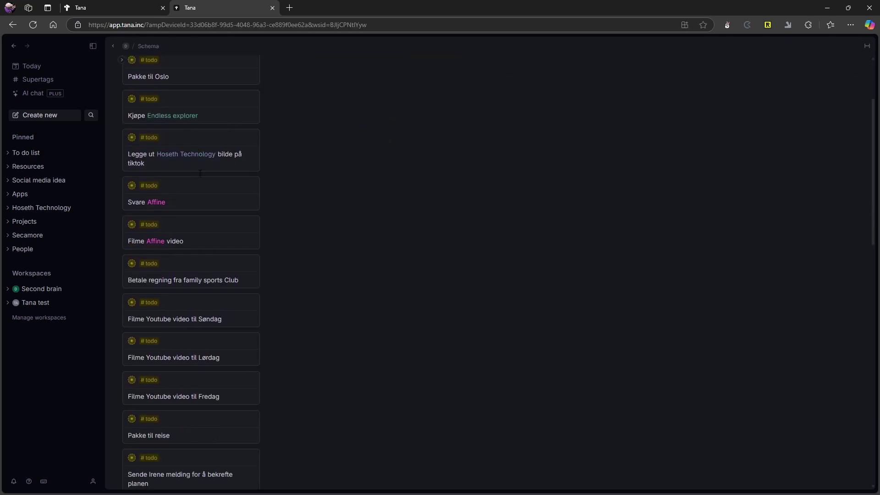
{"action": "scroll", "coordinate": [199, 173], "scroll_direction": "down", "scroll_amount": 10}
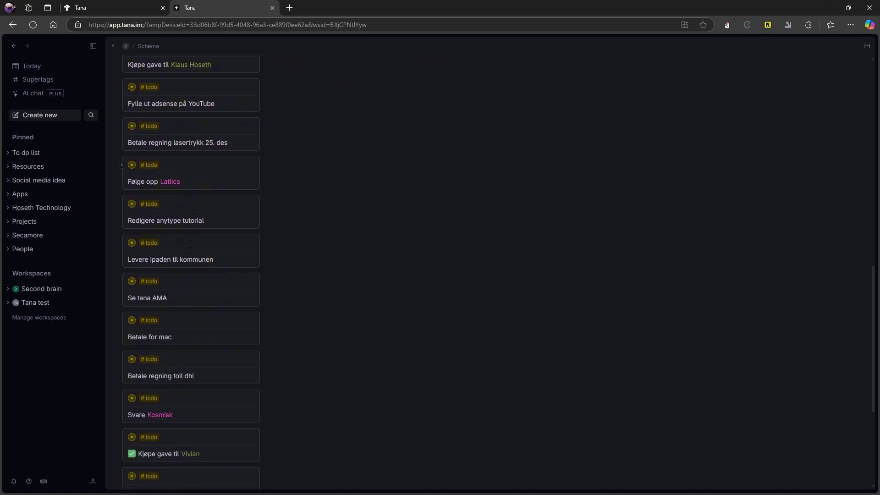
{"action": "scroll", "coordinate": [190, 244], "scroll_direction": "down", "scroll_amount": 4}
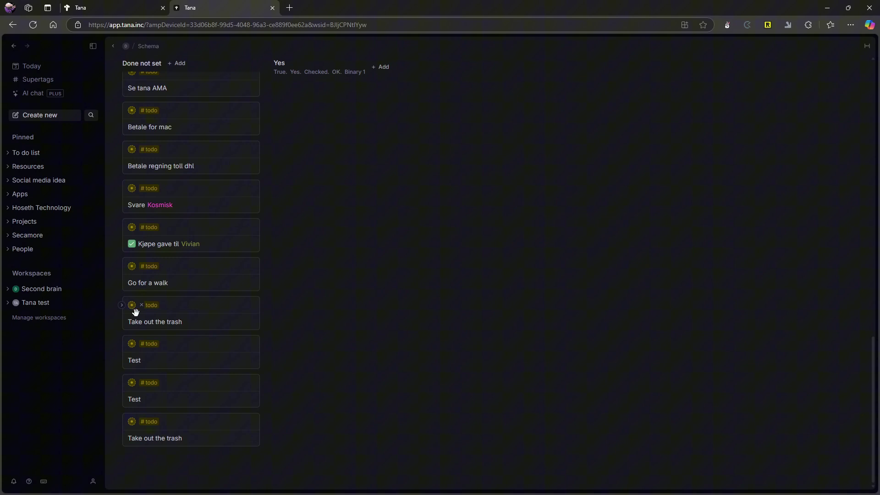
{"action": "key", "text": "alt+Left"}
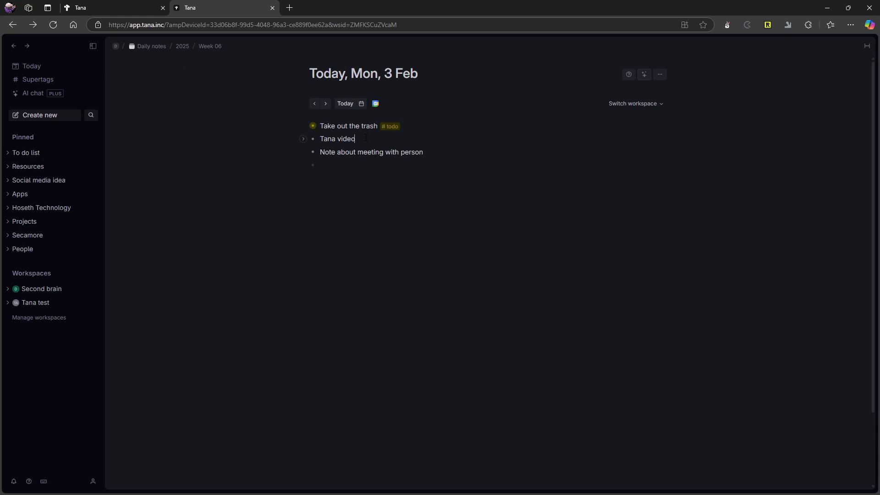
Tag 'Tana video' with #social media post and the meeting note with #reasources.
{"action": "type", "text": "#so"}
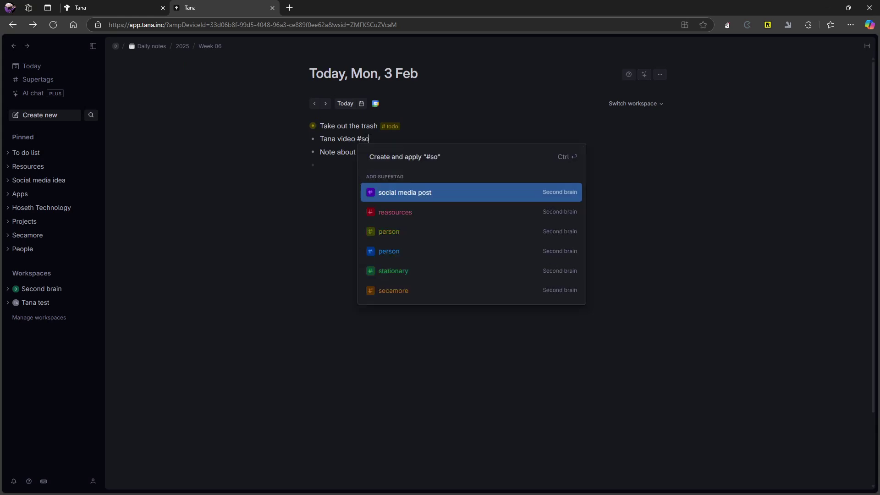
{"action": "key", "text": "Return"}
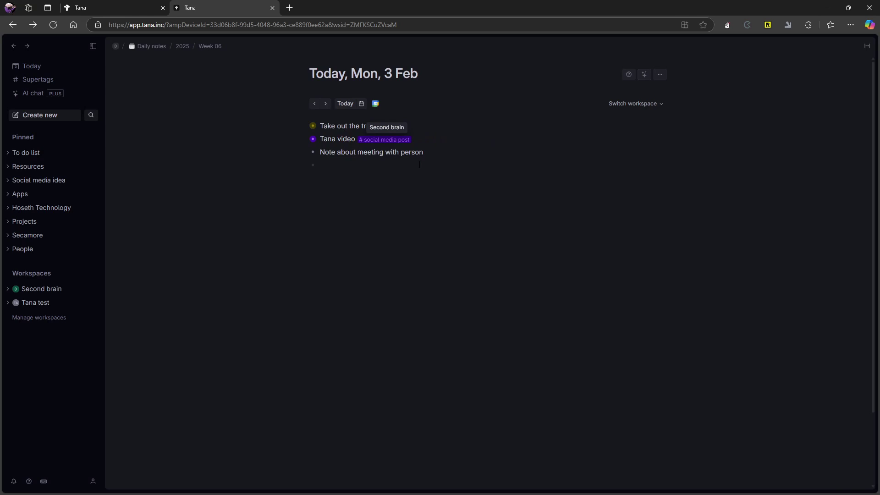
{"action": "left_click", "coordinate": [444, 158]}
{"action": "type", "text": "#reas"}
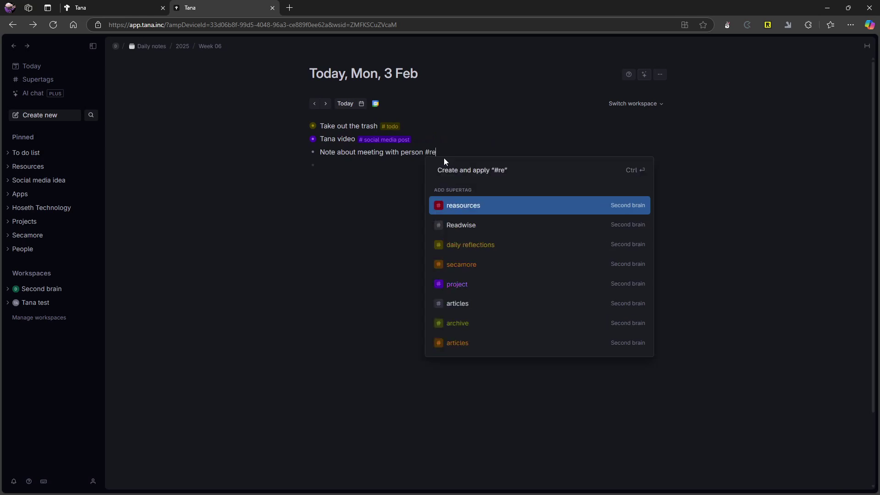
{"action": "key", "text": "Return"}
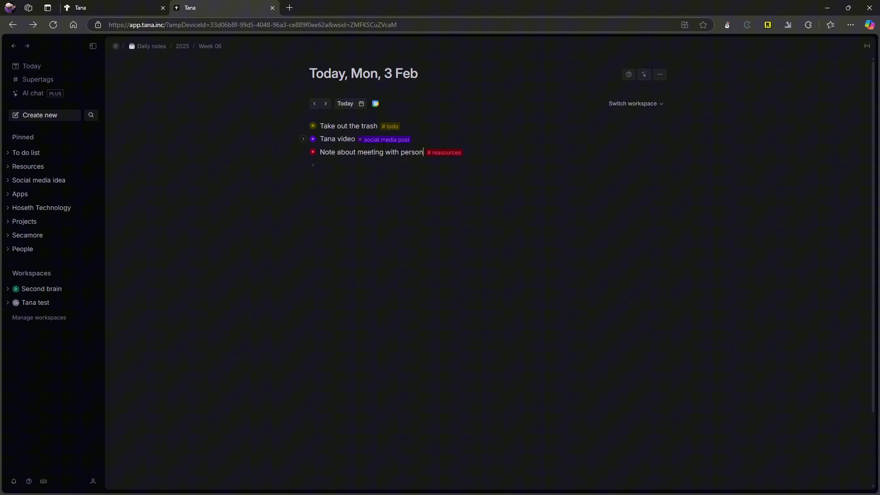
Open the #social media post page and display its posts as a Table.
{"action": "left_click", "coordinate": [387, 140]}
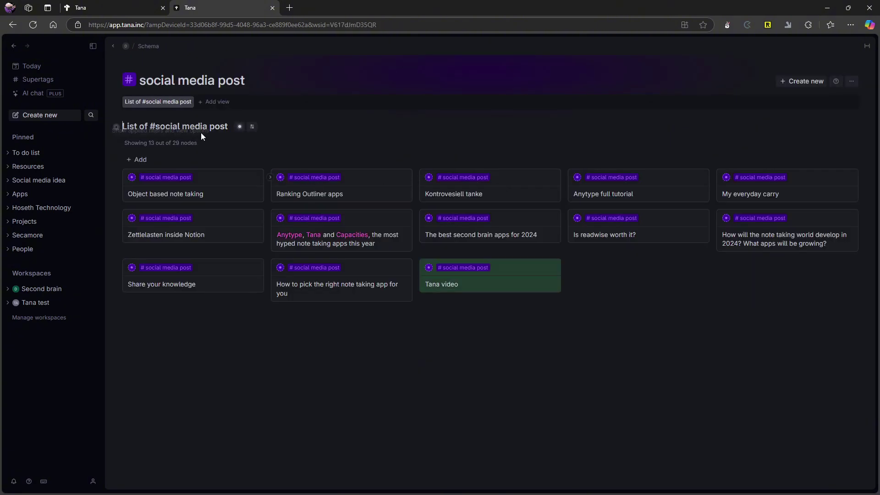
{"action": "left_click", "coordinate": [252, 126]}
{"action": "mouse_move", "coordinate": [328, 142]}
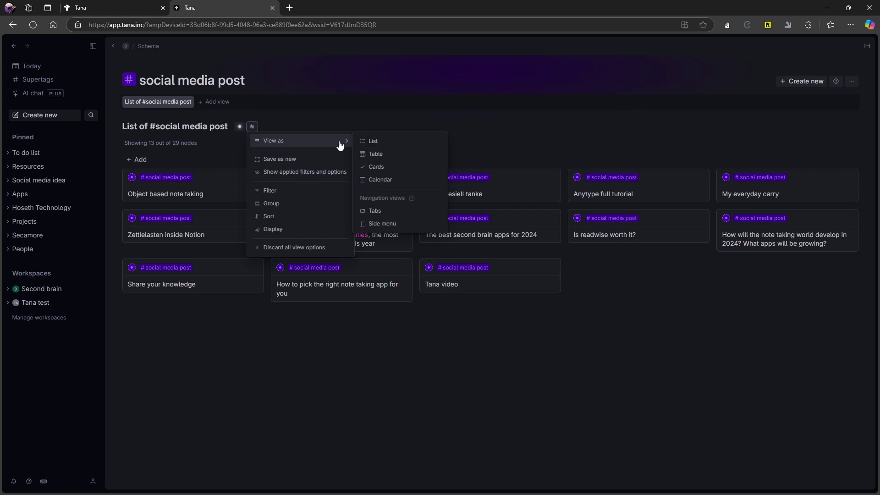
{"action": "left_click", "coordinate": [372, 154]}
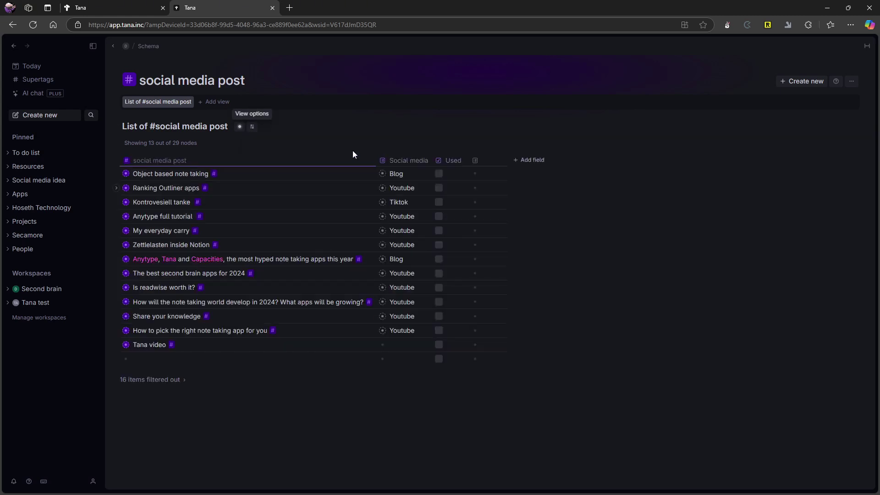
{"action": "left_click", "coordinate": [252, 127]}
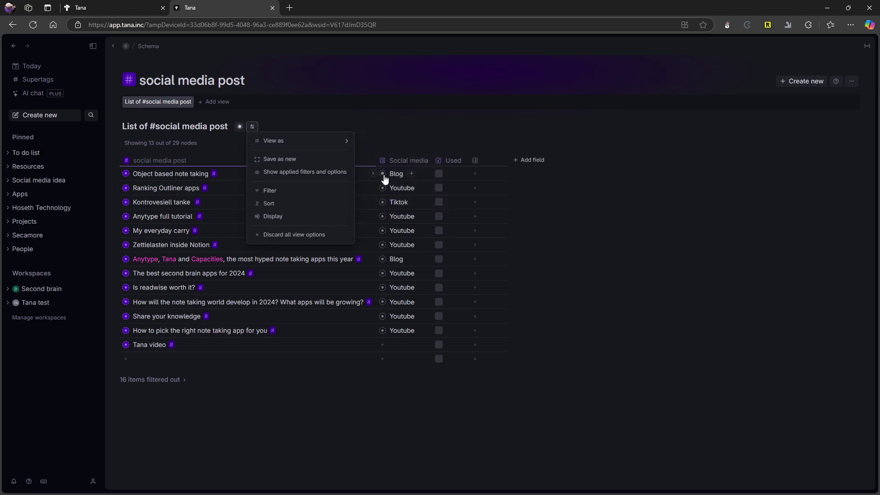
{"action": "mouse_move", "coordinate": [328, 141]}
{"action": "left_click", "coordinate": [323, 121]}
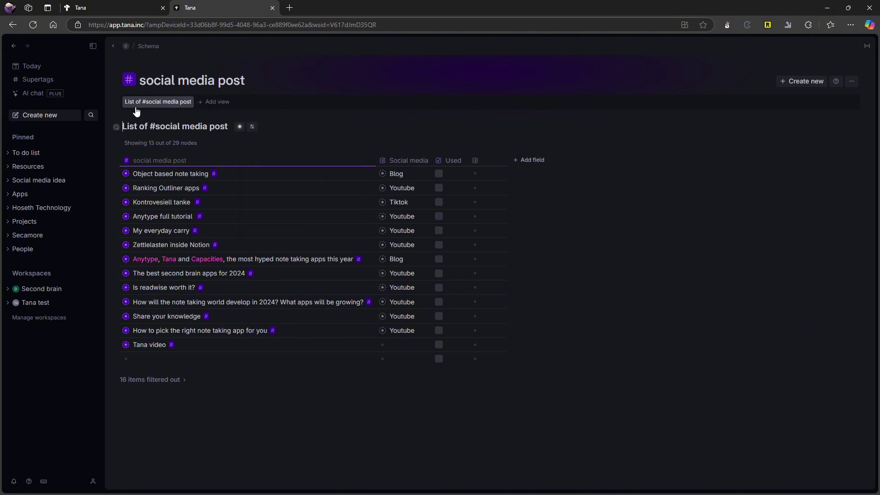
Add a search node for #social media post to the empty bullet in today's note.
{"action": "left_click", "coordinate": [37, 65]}
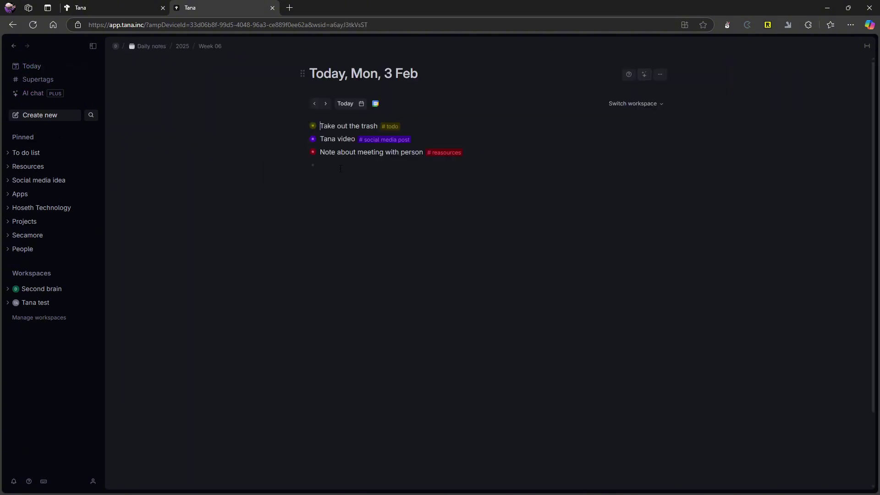
{"action": "left_click", "coordinate": [495, 164]}
{"action": "key", "text": "Return"}
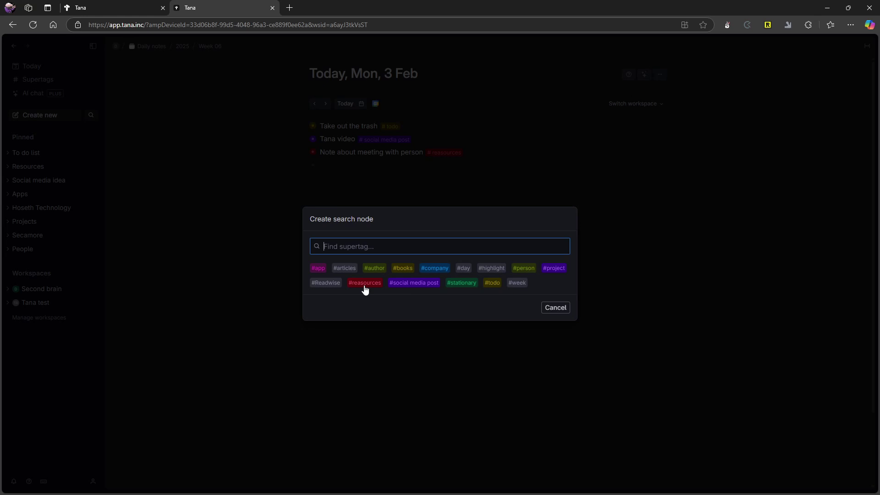
{"action": "left_click", "coordinate": [425, 286]}
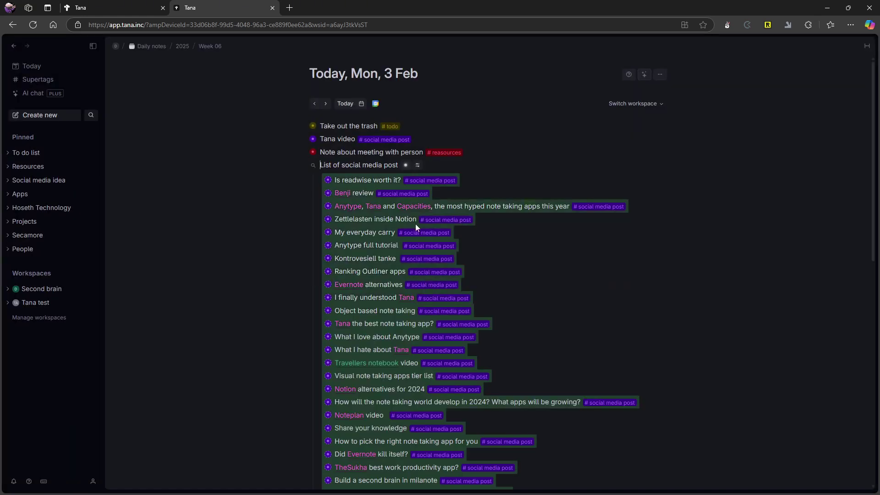
Retitle the search node 'name of this'.
{"action": "left_click", "coordinate": [418, 165]}
{"action": "mouse_move", "coordinate": [509, 179]}
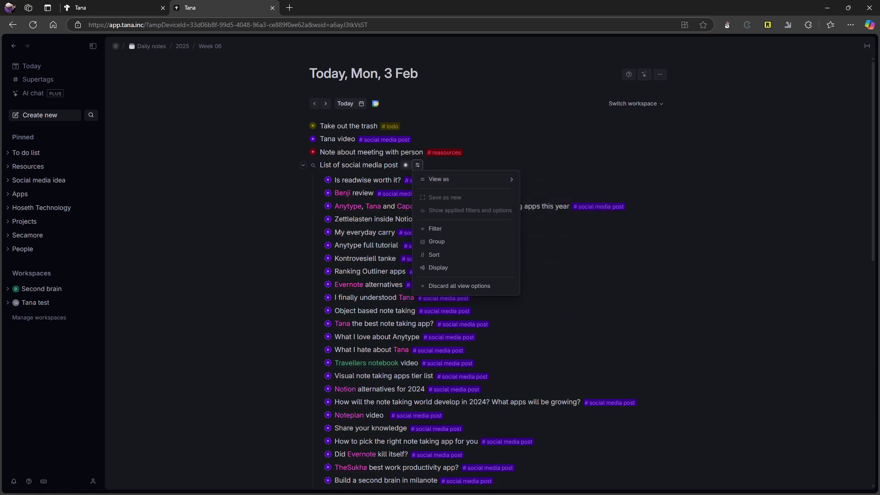
{"action": "key", "text": "Escape"}
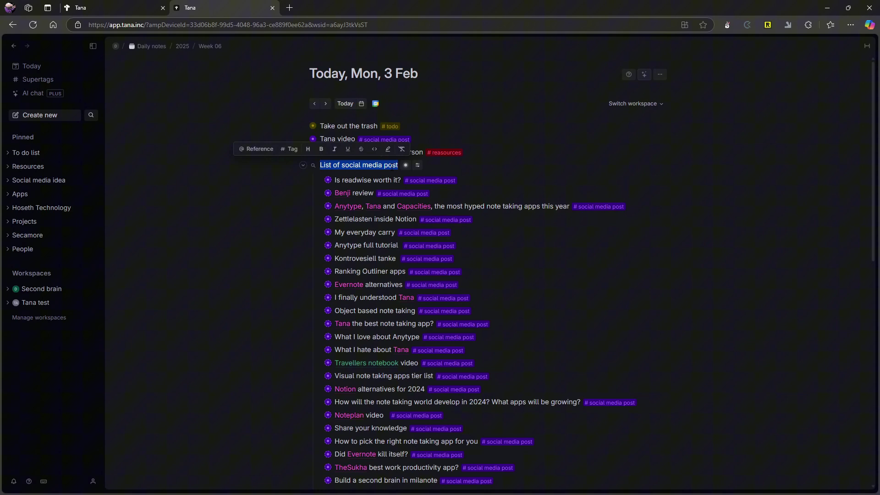
{"action": "type", "text": "name of t"}
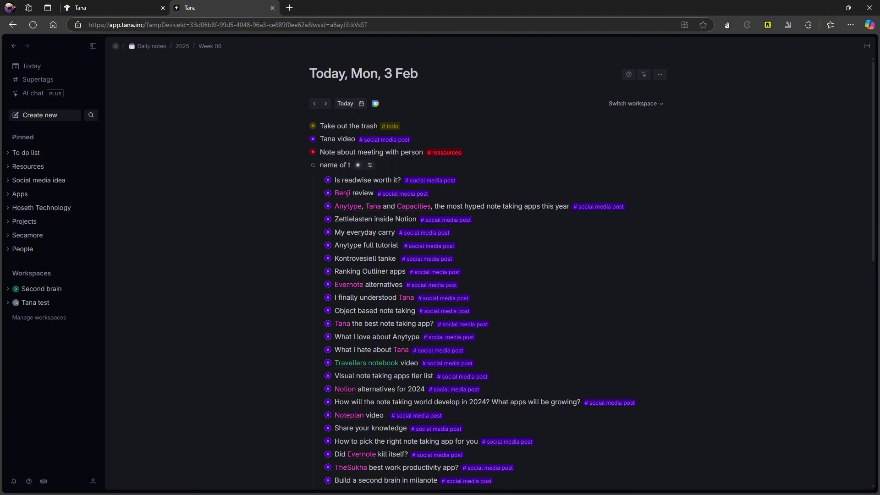
{"action": "type", "text": "his"}
Go to the To do list page and zoom into the Test todo.
{"action": "left_click", "coordinate": [304, 167]}
{"action": "left_click", "coordinate": [303, 167]}
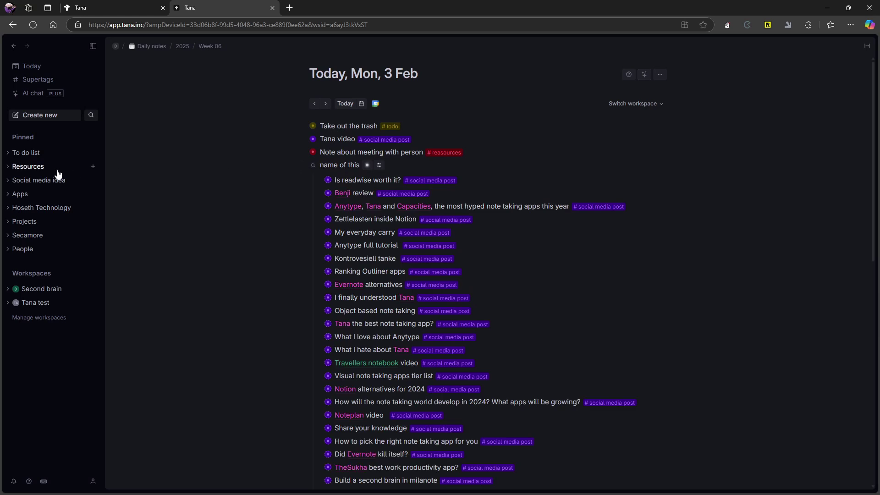
{"action": "left_click", "coordinate": [32, 158]}
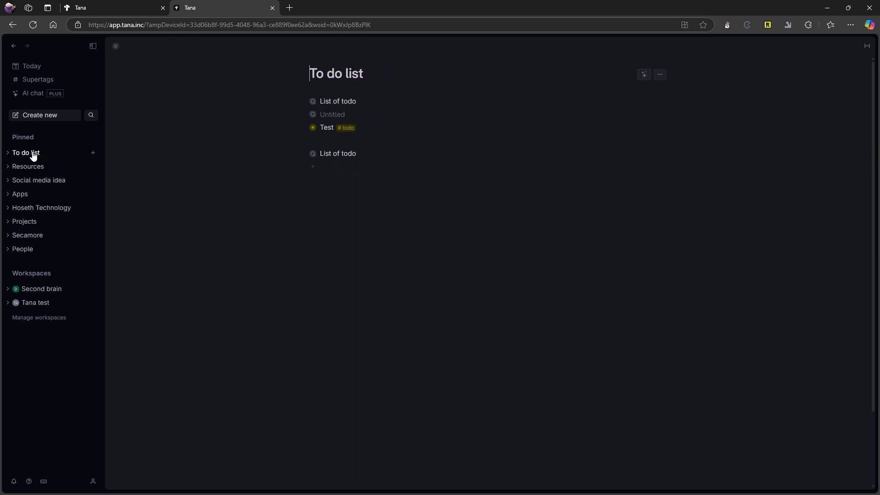
{"action": "left_click", "coordinate": [303, 128]}
{"action": "left_click", "coordinate": [303, 130]}
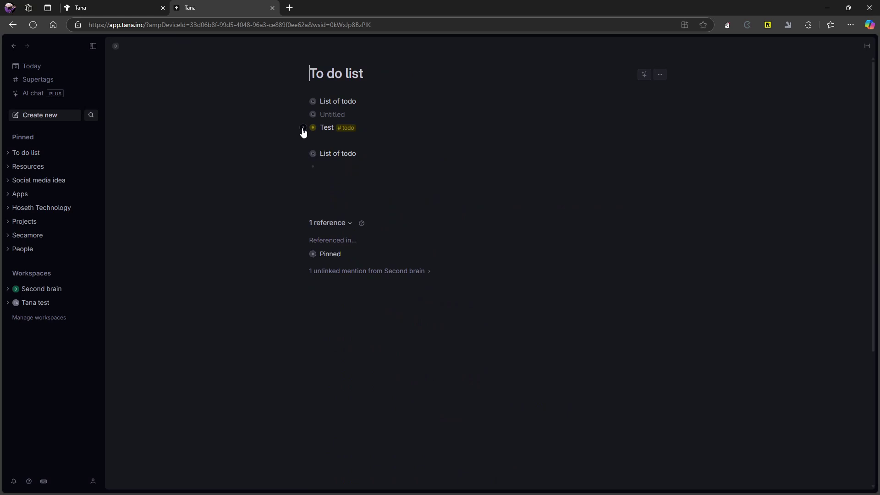
{"action": "left_click", "coordinate": [302, 101]}
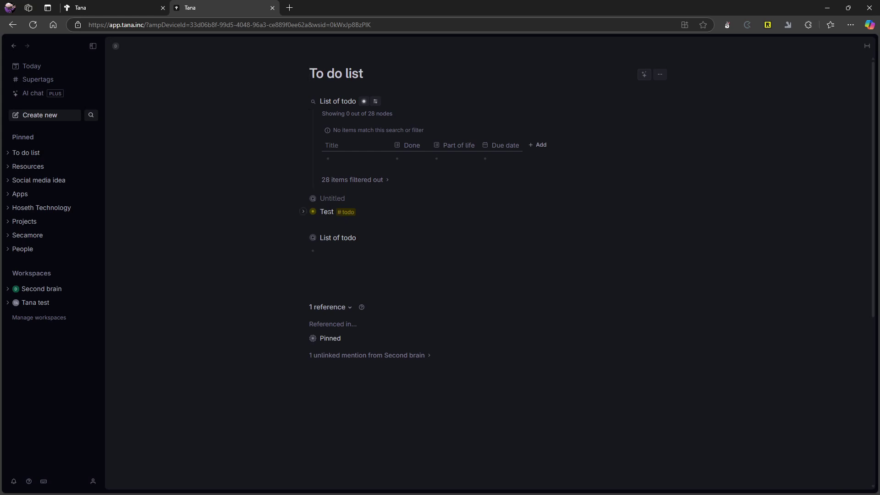
{"action": "left_click", "coordinate": [313, 211]}
Set the Test todo's Done field to Going to do.
{"action": "left_click", "coordinate": [435, 118]}
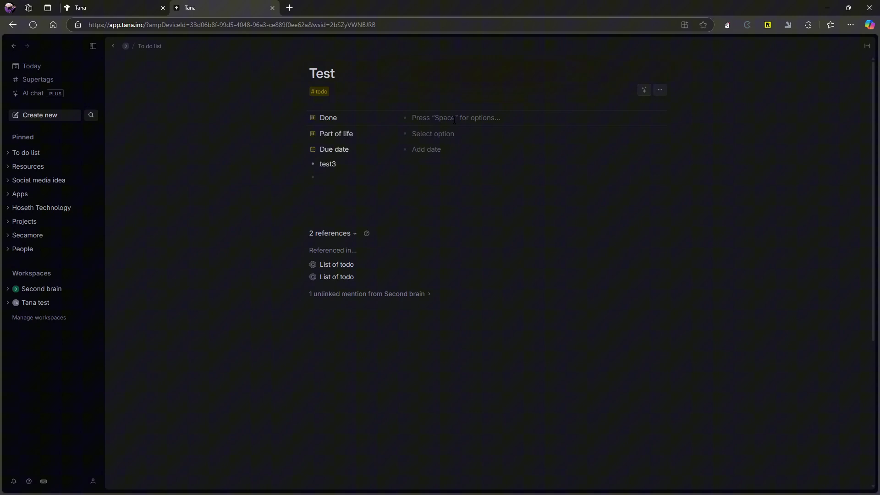
{"action": "type", "text": "tt"}
{"action": "key", "text": "BackSpace"}
{"action": "key", "text": "BackSpace"}
{"action": "left_click", "coordinate": [474, 139]}
{"action": "left_click", "coordinate": [455, 118]}
{"action": "key", "text": "space"}
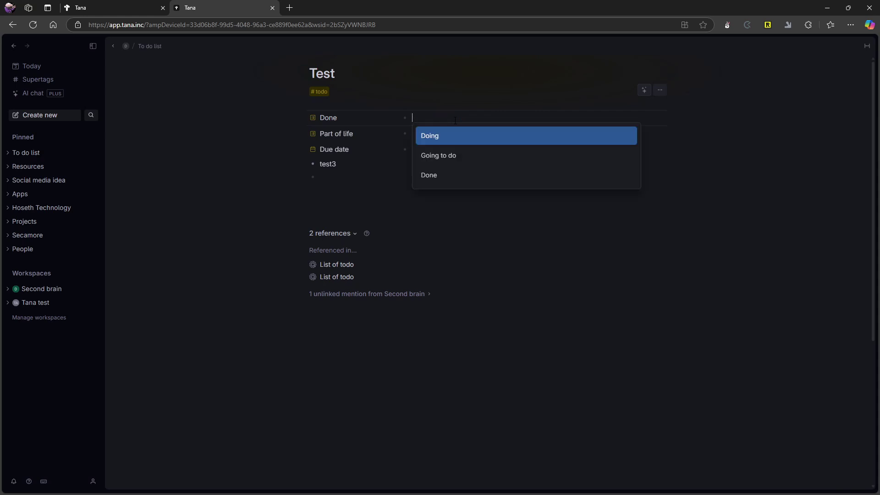
{"action": "left_click", "coordinate": [461, 157]}
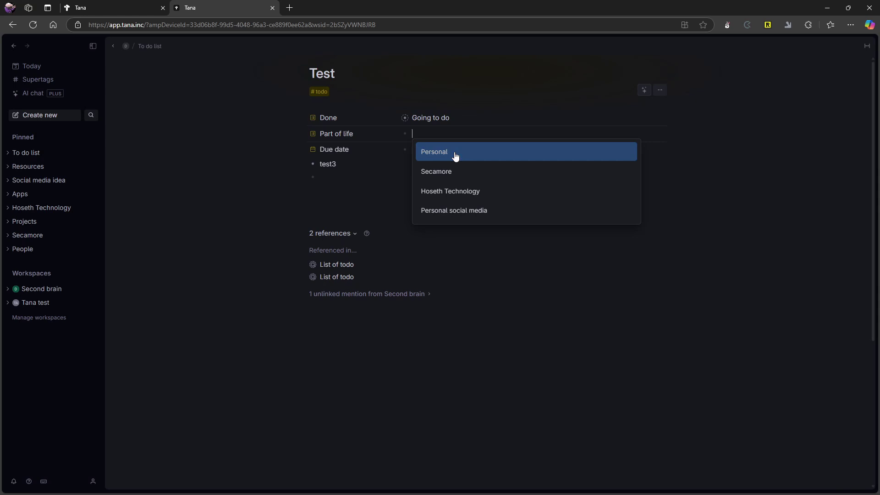
Set Part of life to Personal, leave the due date empty, and return to today's note.
{"action": "left_click", "coordinate": [455, 156]}
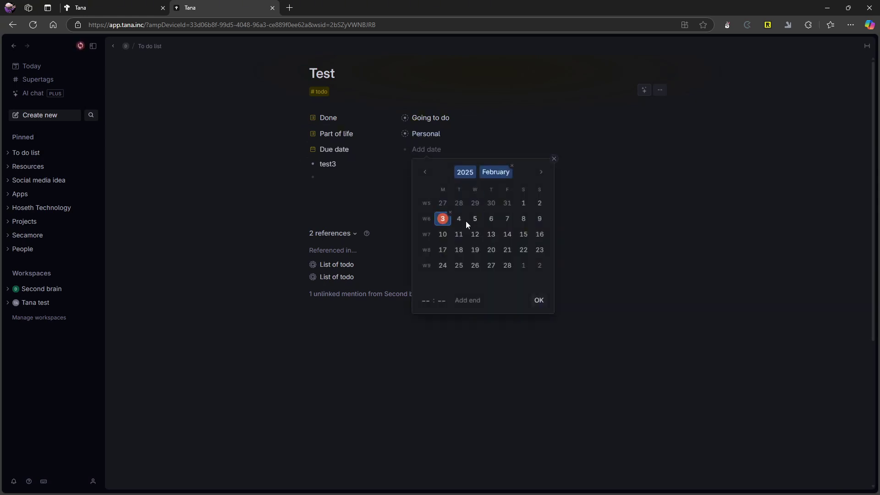
{"action": "left_click", "coordinate": [375, 194]}
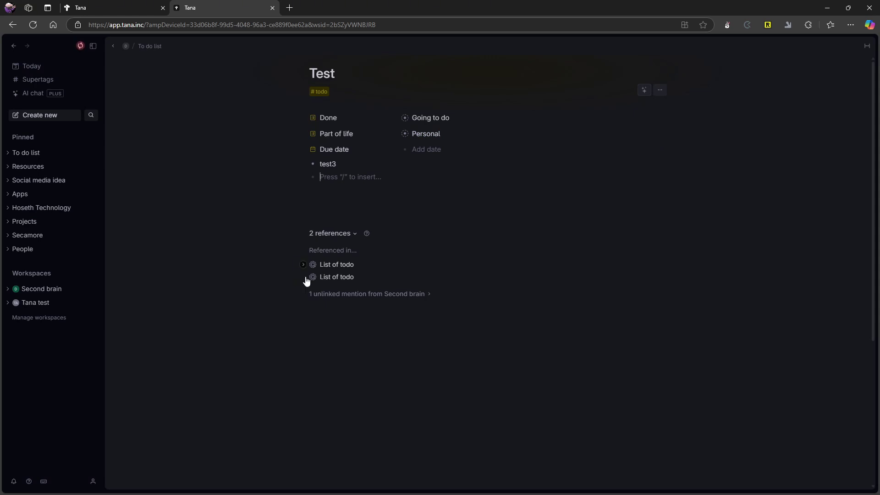
{"action": "left_click", "coordinate": [43, 67]}
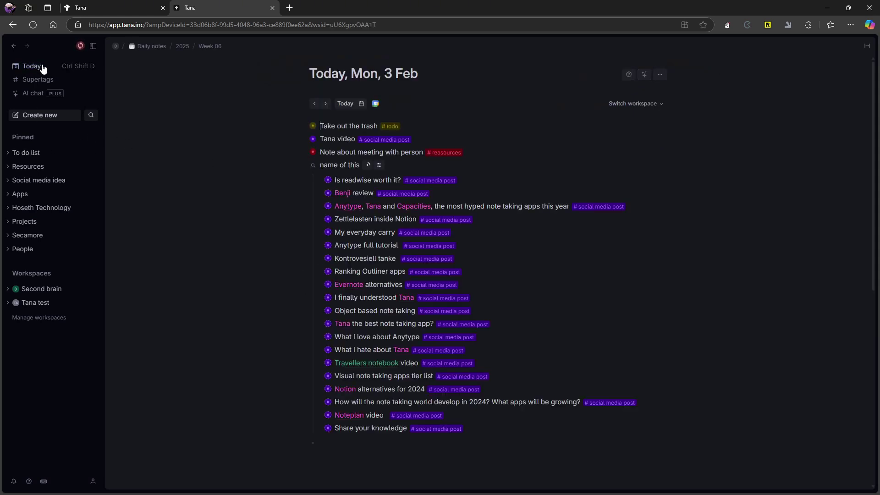
{"action": "left_click", "coordinate": [303, 166]}
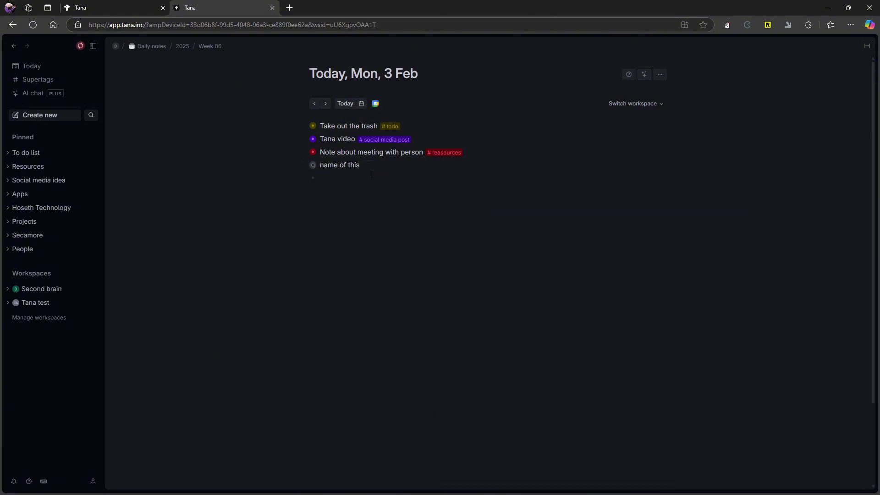
{"action": "type", "text": "@"}
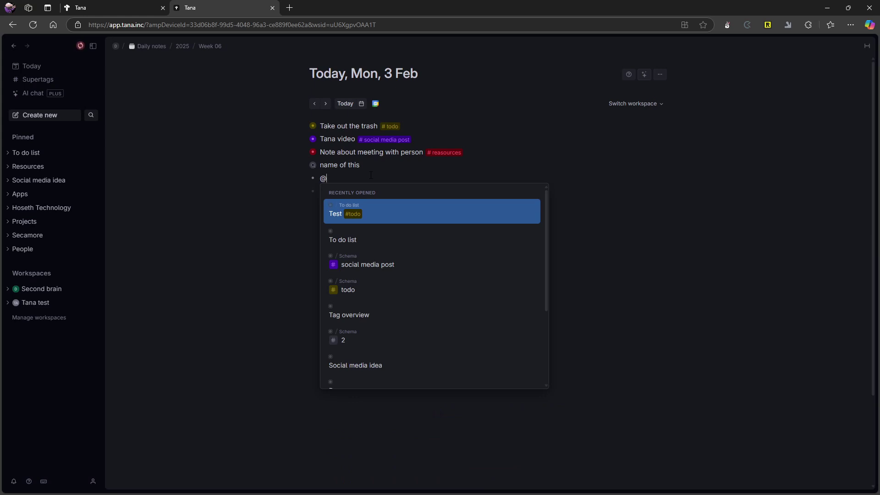
{"action": "type", "text": "test"}
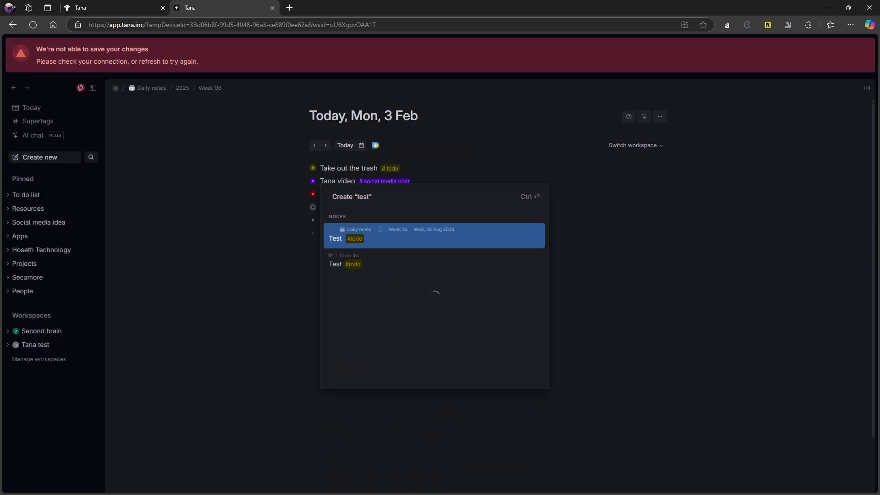
{"action": "key", "text": "Return"}
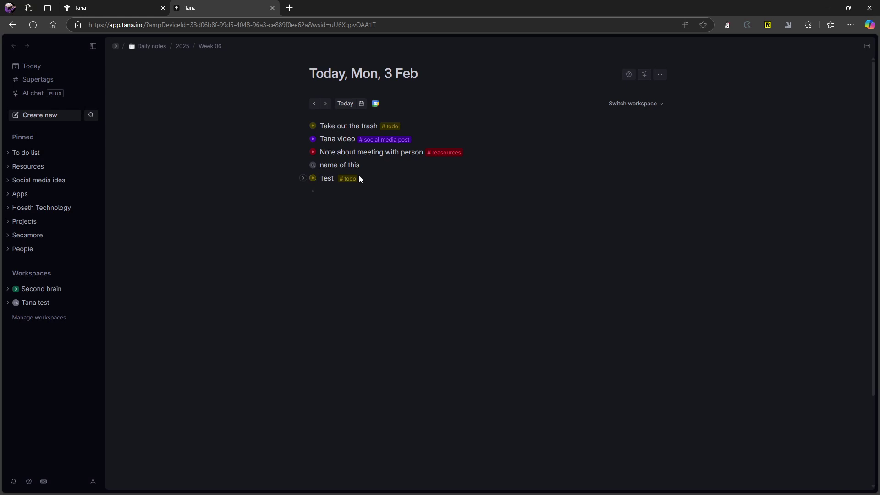
{"action": "key", "text": "ctrl+z"}
{"action": "type", "text": "Project a"}
{"action": "left_click", "coordinate": [313, 178]}
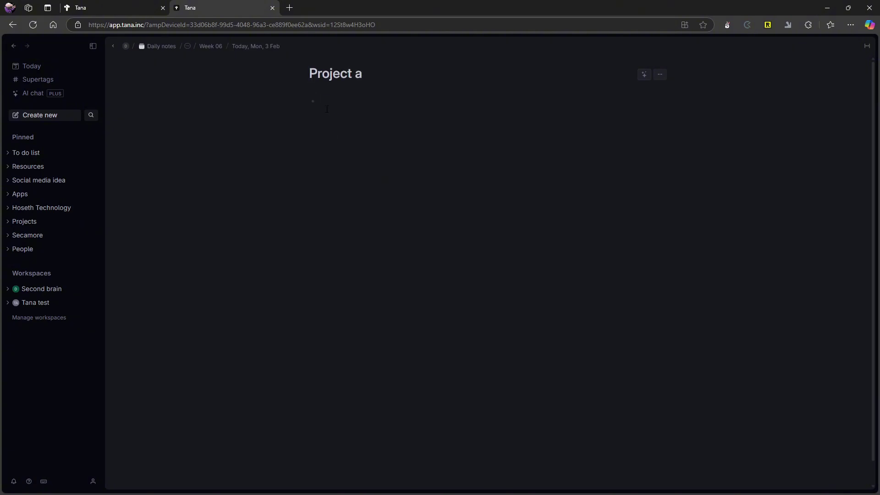
{"action": "left_click", "coordinate": [327, 109]}
{"action": "type", "text": "@tae"}
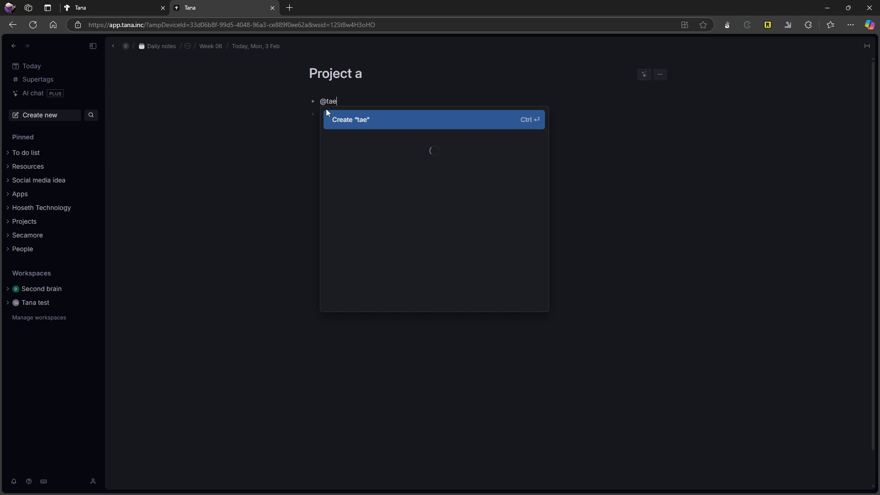
{"action": "key", "text": "BackSpace"}
{"action": "type", "text": "ke"}
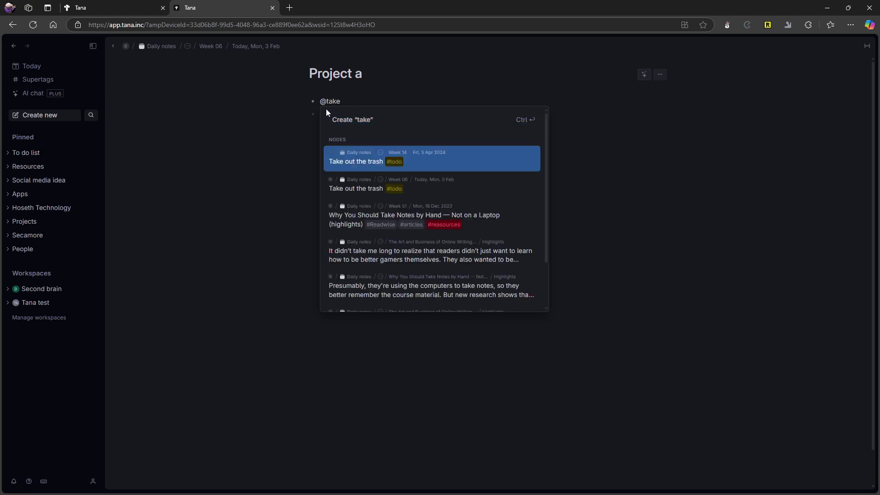
{"action": "key", "text": "Return"}
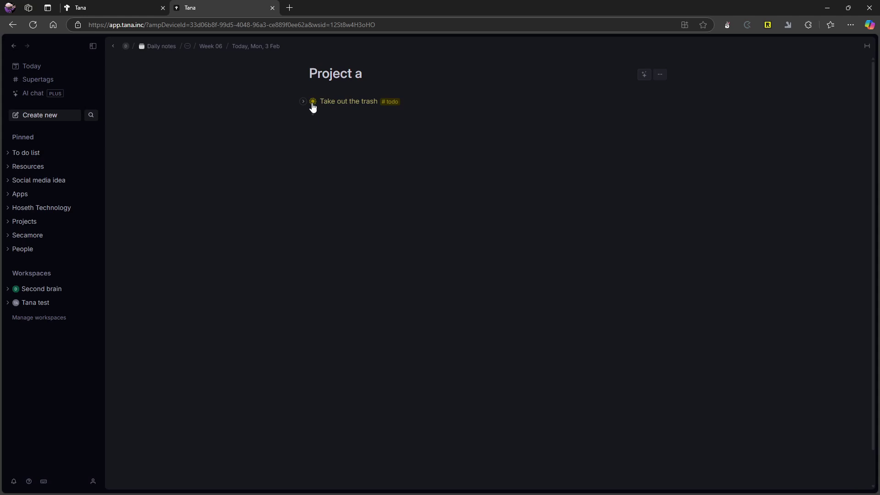
{"action": "left_click", "coordinate": [313, 102]}
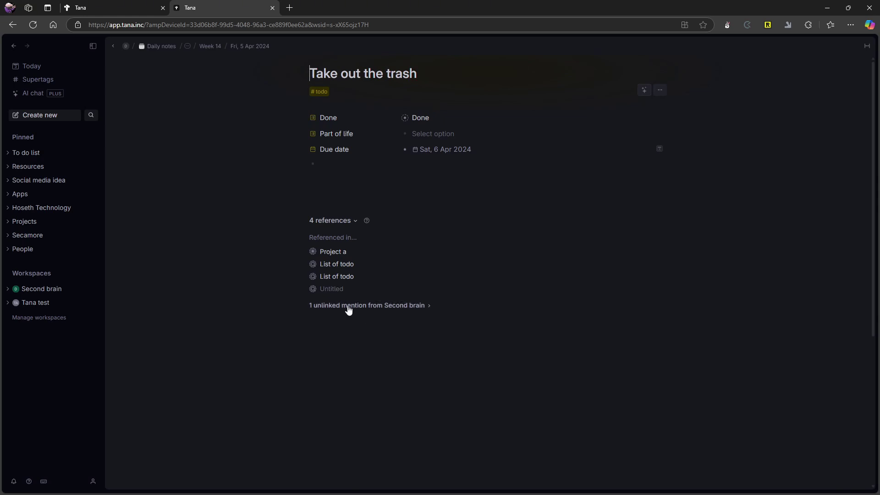
Remove the stray 'Take out trash' child line and expand the 1 unlinked mention from Second brain.
{"action": "key", "text": "ctrl+z"}
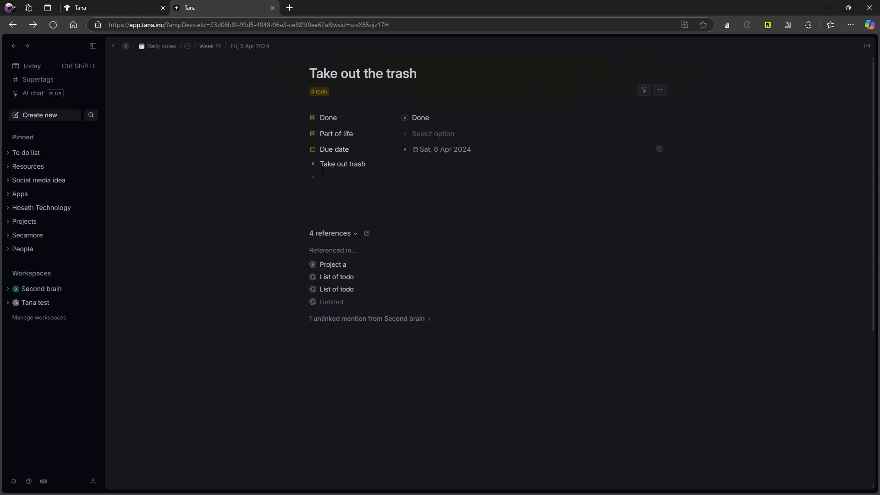
{"action": "left_click_drag", "start_coordinate": [371, 167], "coordinate": [309, 145]}
{"action": "key", "text": "Escape"}
{"action": "key", "text": "BackSpace"}
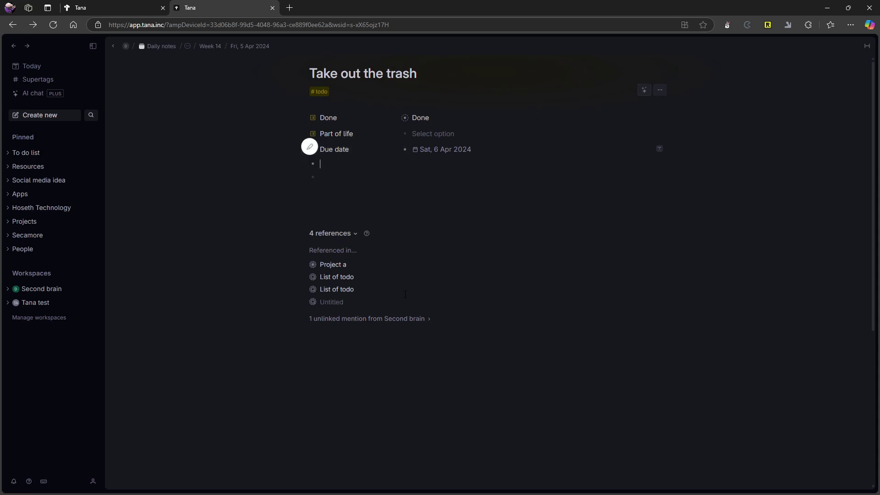
{"action": "left_click", "coordinate": [406, 319]}
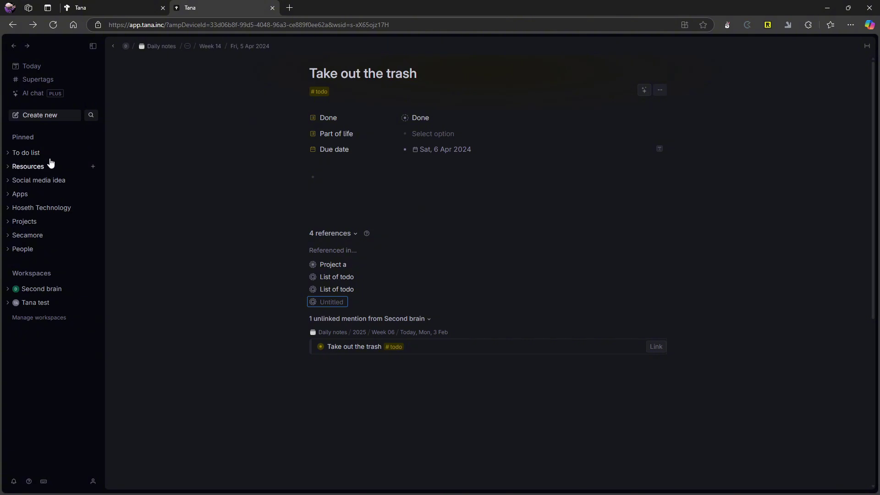
On today's daily note, tag 'Project a' with the #project supertag.
{"action": "left_click", "coordinate": [50, 69]}
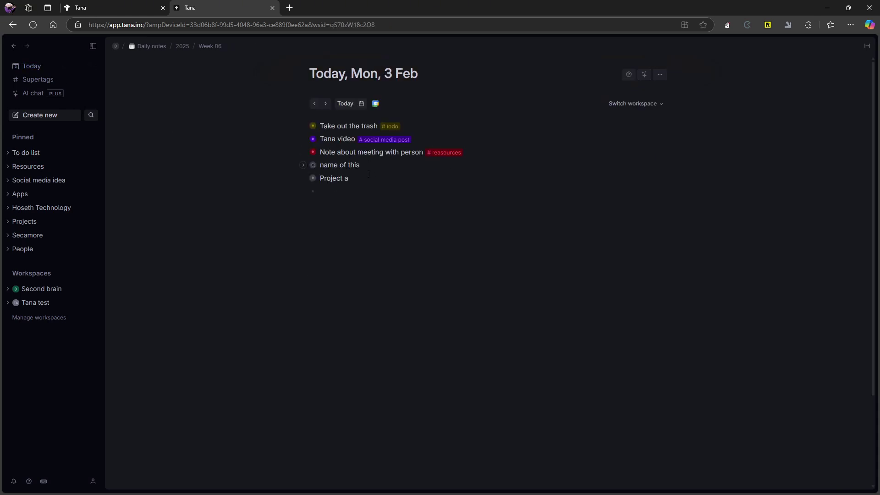
{"action": "type", "text": "#pro"}
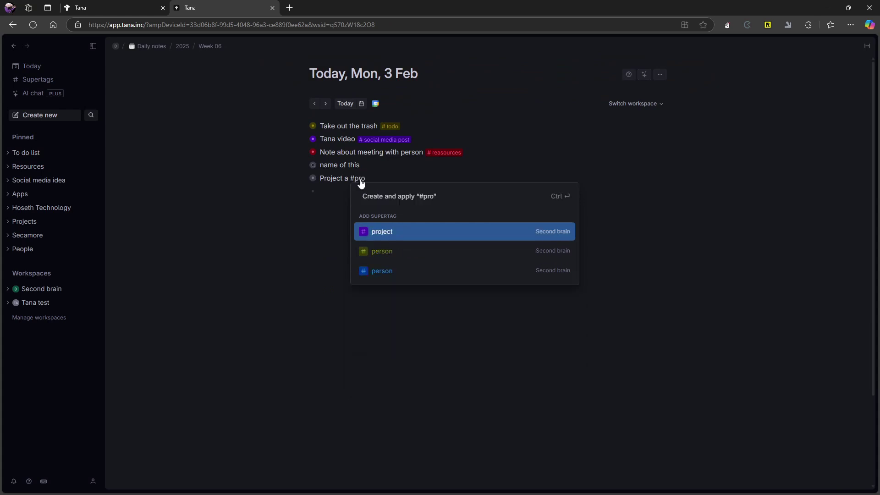
{"action": "key", "text": "Return"}
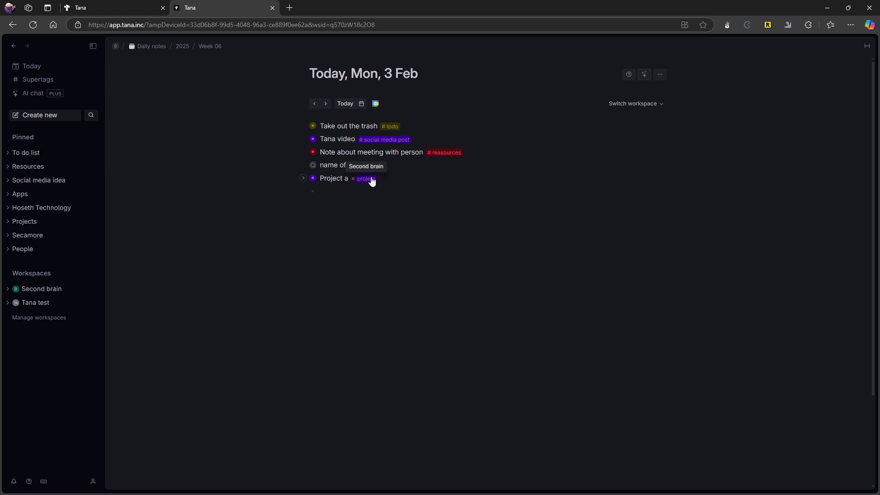
{"action": "left_click", "coordinate": [391, 127]}
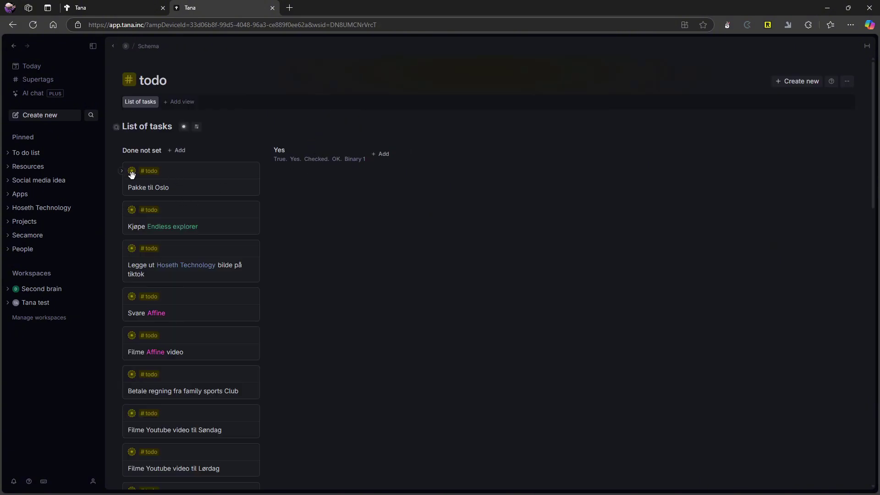
{"action": "left_click", "coordinate": [132, 173]}
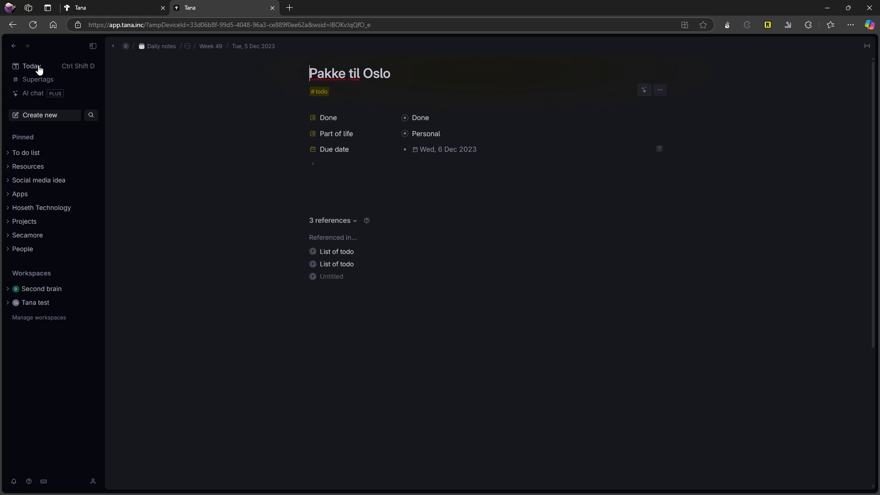
{"action": "left_click", "coordinate": [39, 69]}
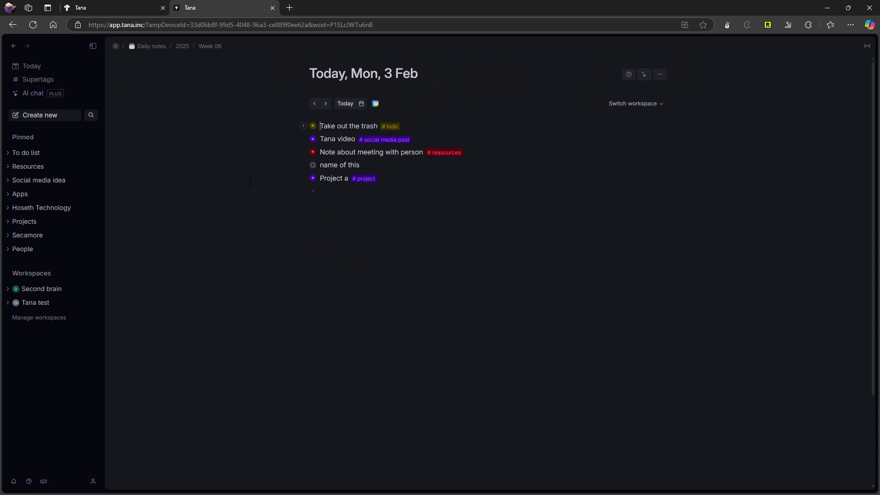
{"action": "mouse_move", "coordinate": [315, 132]}
{"action": "left_click", "coordinate": [24, 167]}
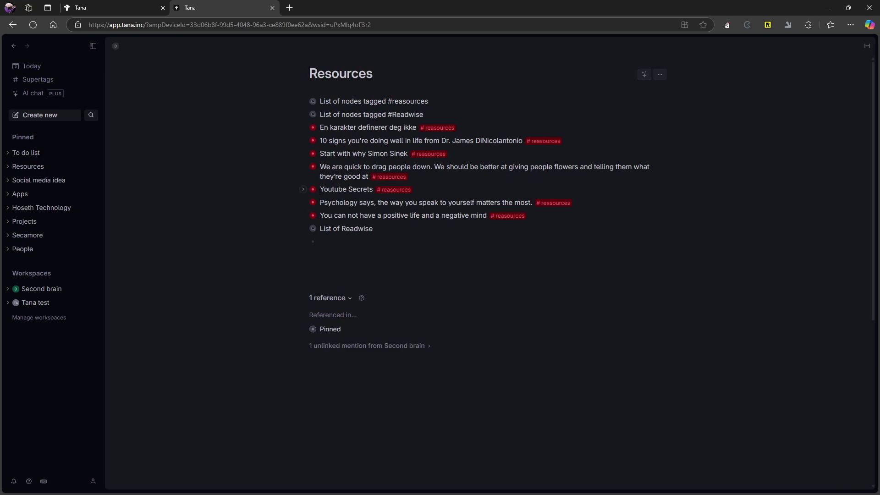
{"action": "left_click", "coordinate": [313, 190]}
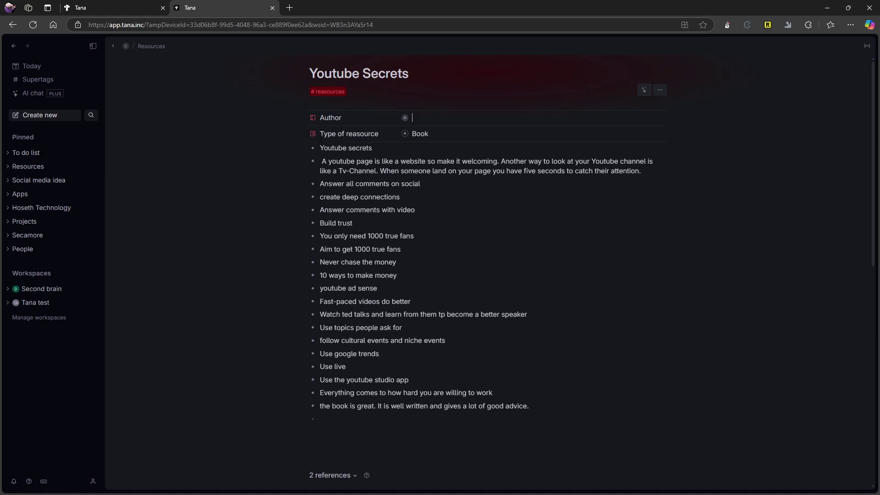
{"action": "scroll", "coordinate": [391, 325], "scroll_direction": "down", "scroll_amount": 3}
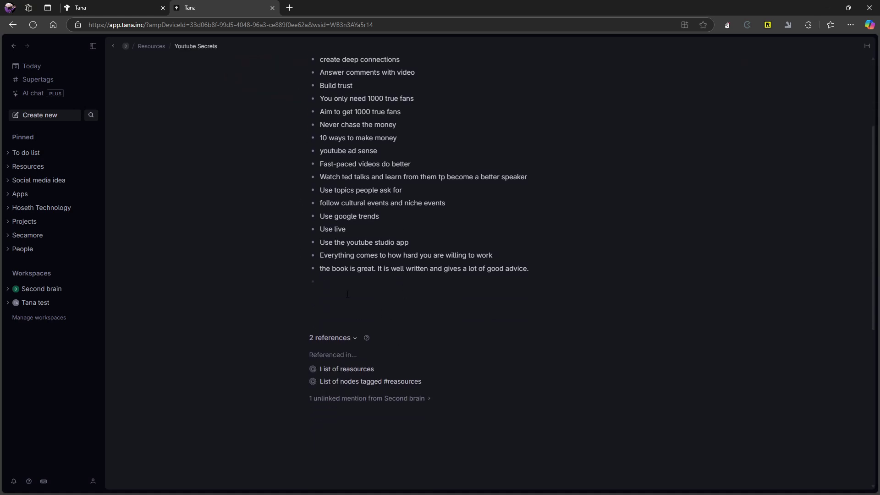
{"action": "scroll", "coordinate": [347, 294], "scroll_direction": "up", "scroll_amount": 3}
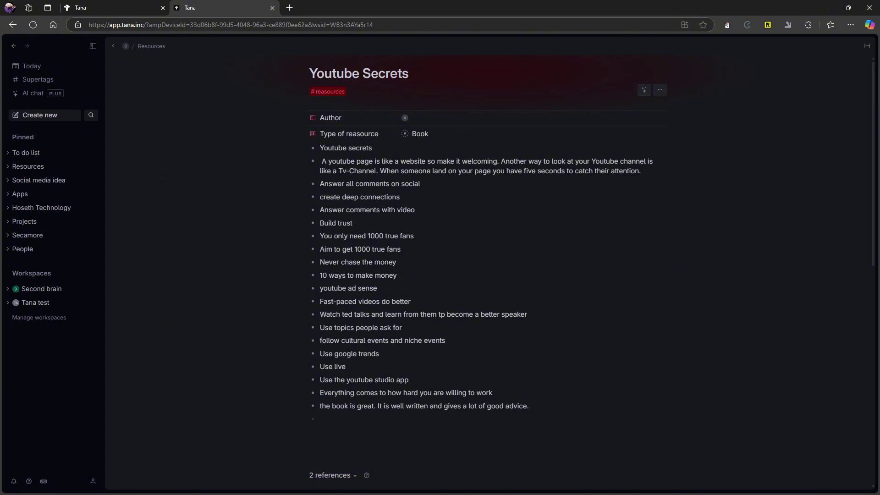
{"action": "left_click", "coordinate": [28, 66]}
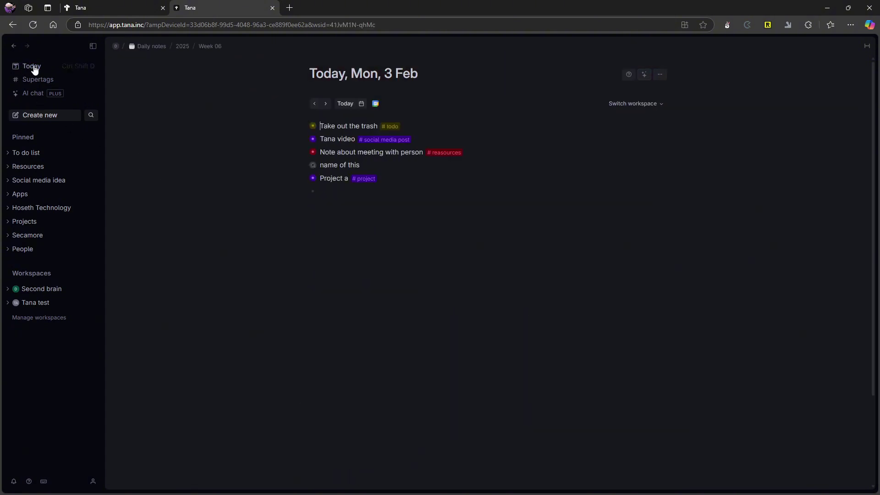